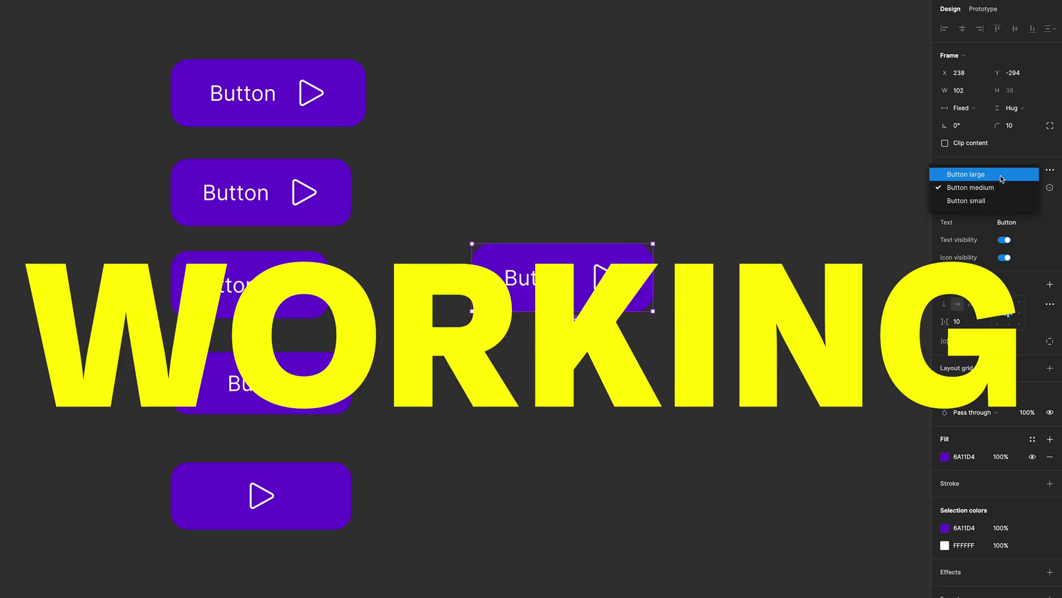
Step: Cycle the button instance through the large, medium and small sizes
{"action": "left_click", "coordinate": [1002, 175]}
{"action": "left_click", "coordinate": [1012, 188]}
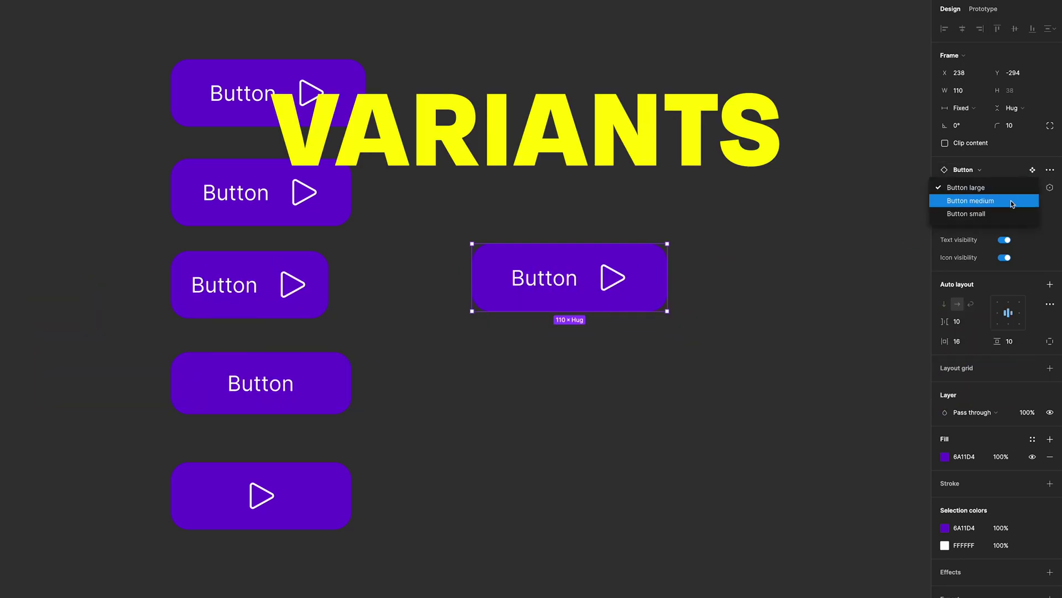
{"action": "left_click", "coordinate": [1011, 202]}
{"action": "left_click", "coordinate": [1013, 188]}
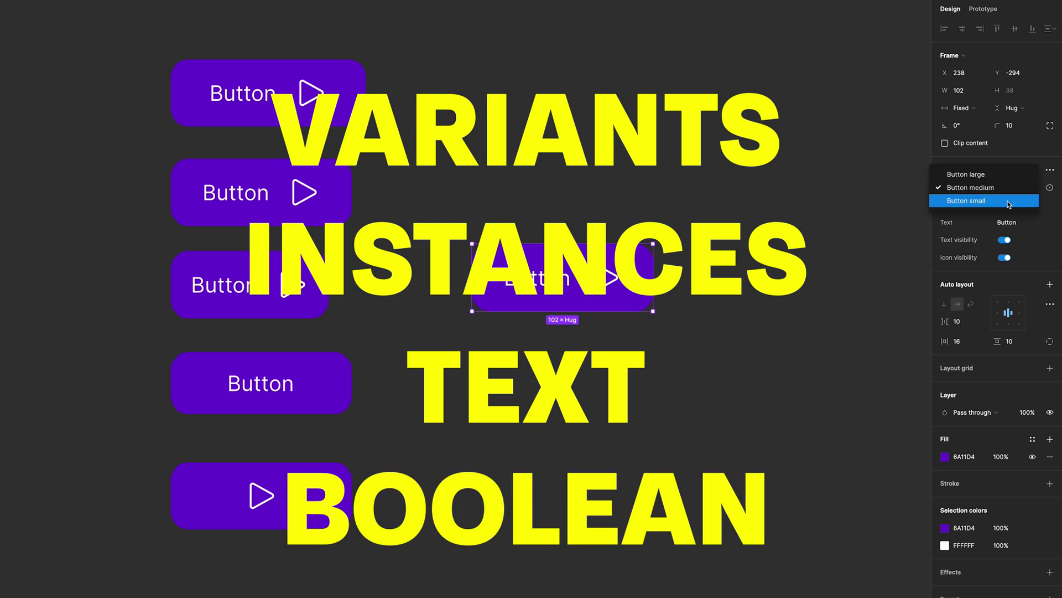
{"action": "left_click", "coordinate": [1008, 203]}
Step: Swap the instance's icon from Play to Bookmark
{"action": "left_click", "coordinate": [1017, 205]}
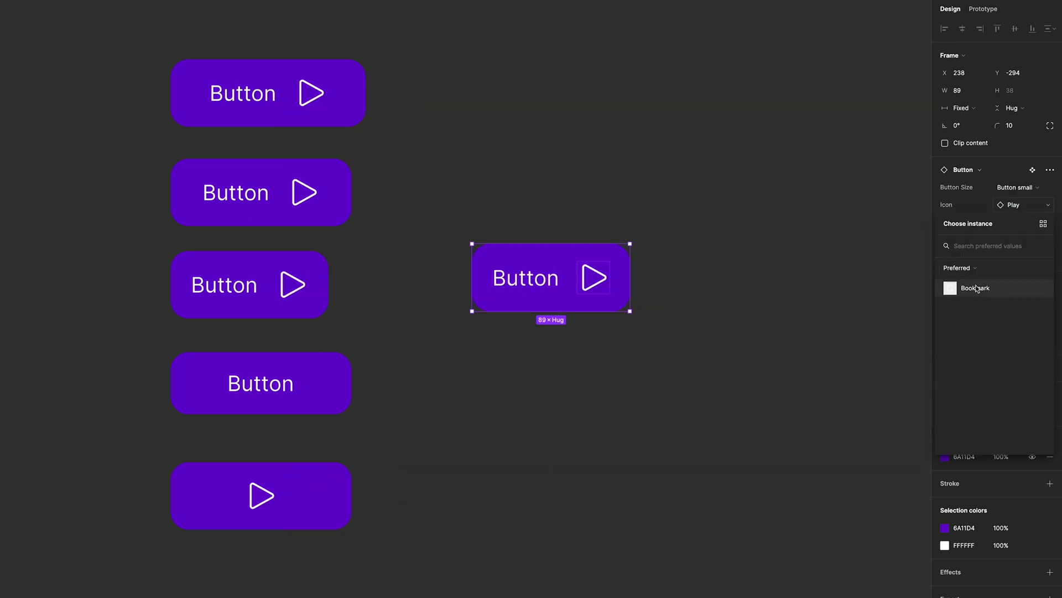
{"action": "left_click", "coordinate": [965, 292]}
{"action": "left_click", "coordinate": [1024, 207]}
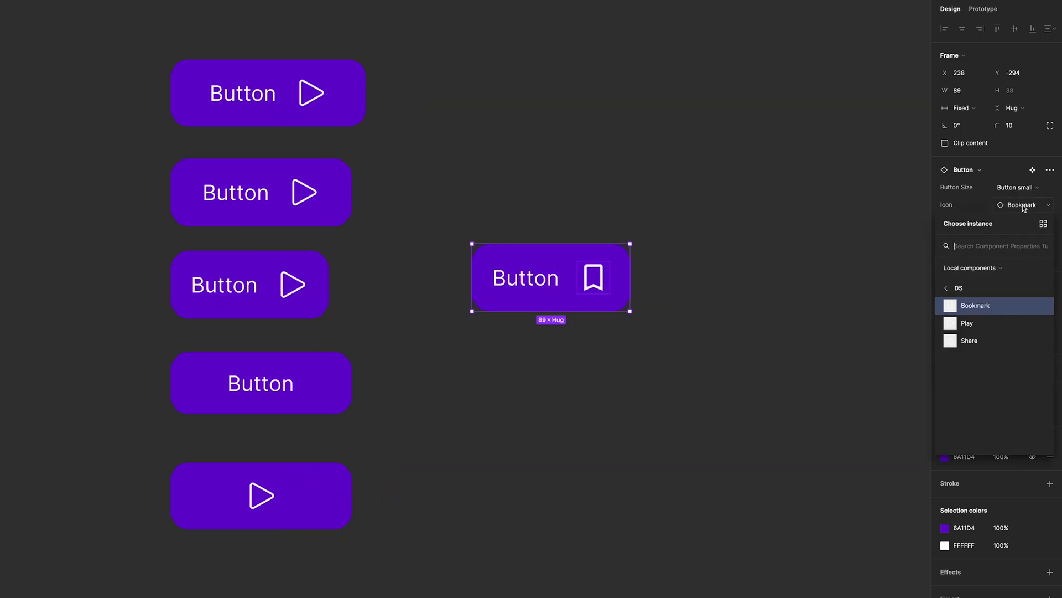
{"action": "left_click", "coordinate": [1023, 207]}
Step: Set the instance label to Hello and turn its icon visibility off
{"action": "left_click", "coordinate": [1008, 221]}
{"action": "type", "text": "Hello"}
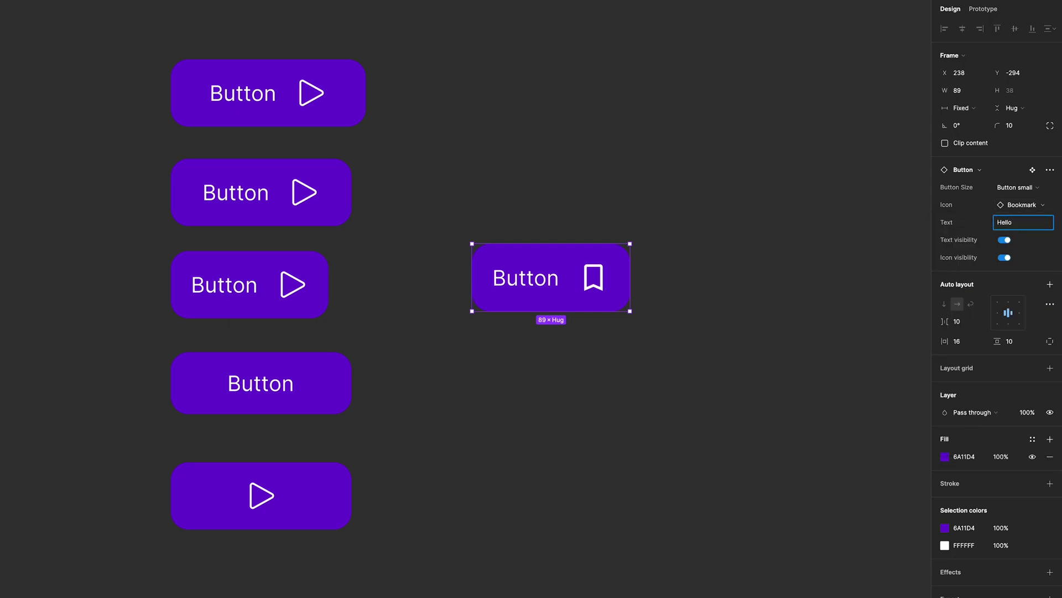
{"action": "key", "text": "Return"}
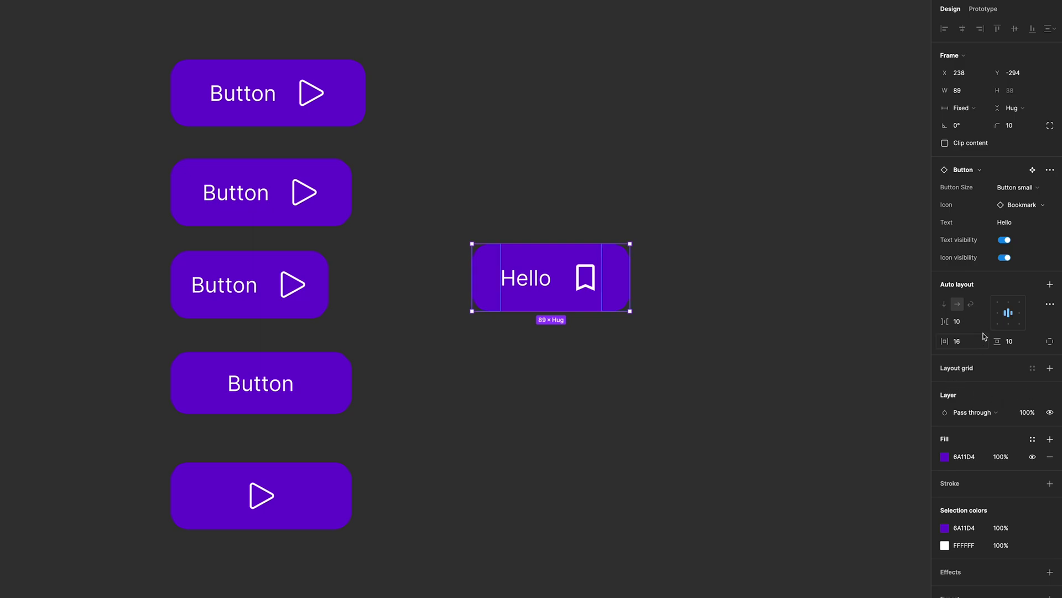
{"action": "left_click", "coordinate": [1004, 258]}
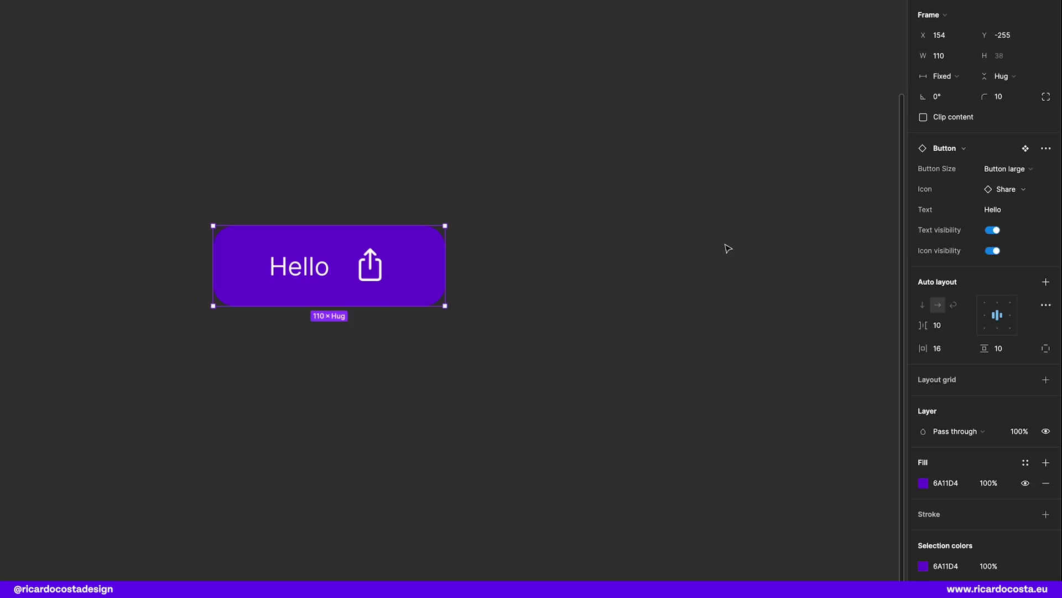
Step: Switch the Hello button to medium, small, medium again, and finally back to large
{"action": "left_click", "coordinate": [1007, 170]}
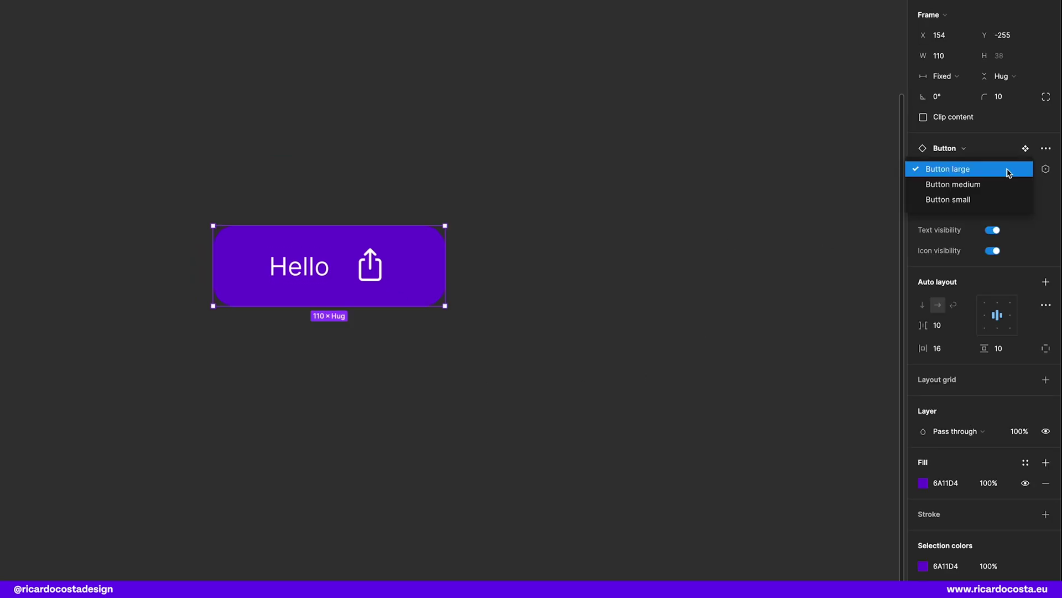
{"action": "left_click", "coordinate": [1007, 184]}
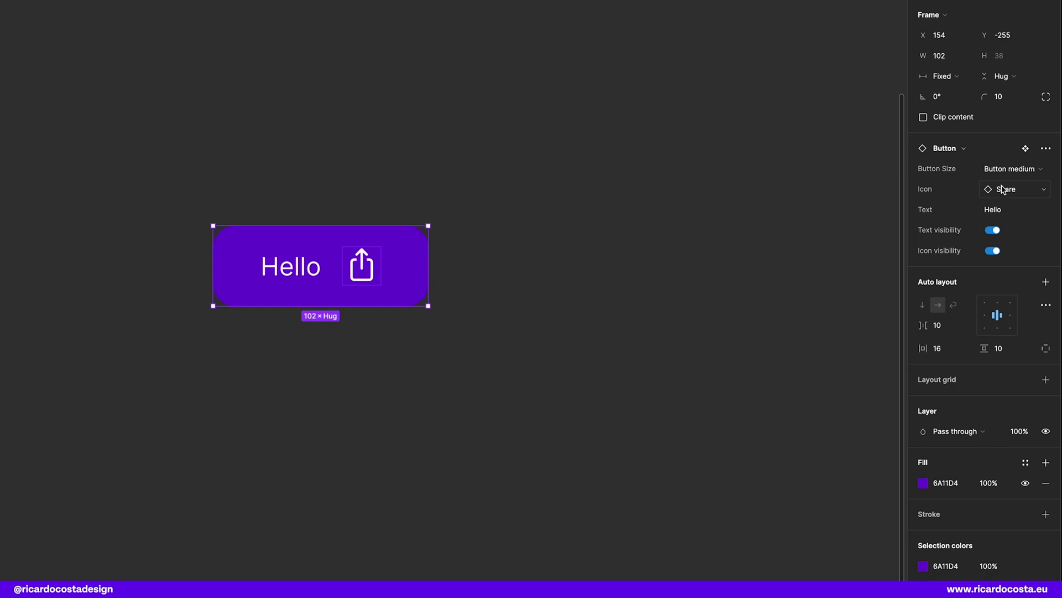
{"action": "left_click", "coordinate": [1005, 169]}
{"action": "left_click", "coordinate": [1004, 181]}
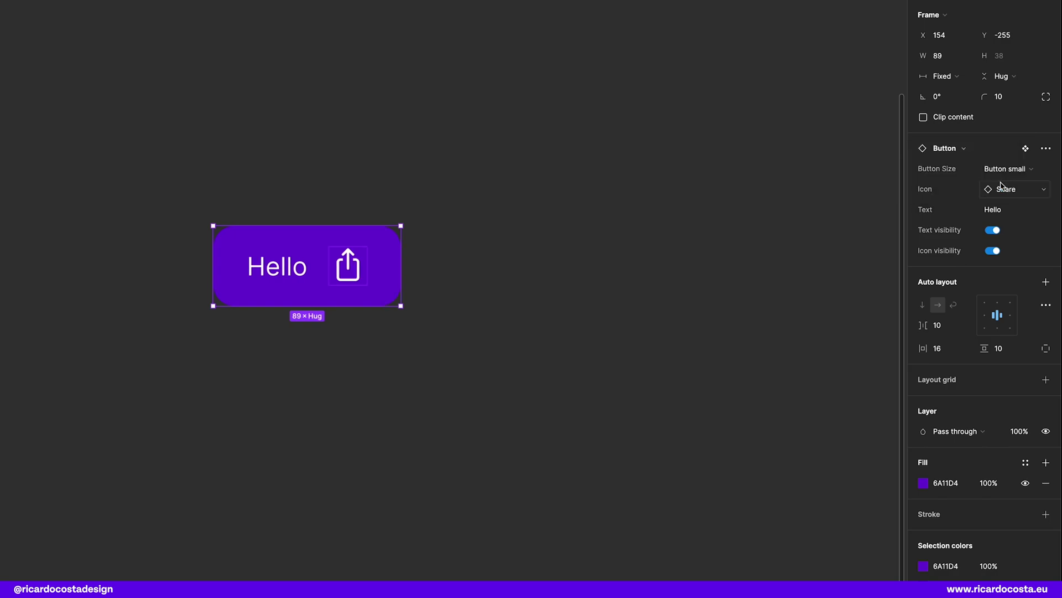
{"action": "left_click", "coordinate": [1005, 169]}
{"action": "left_click", "coordinate": [1004, 153]}
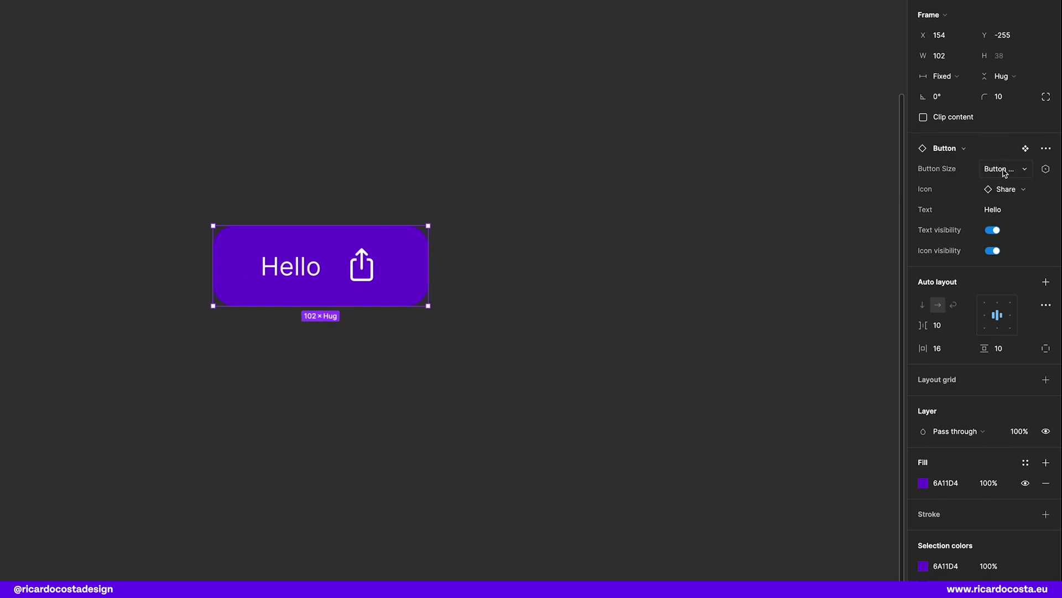
{"action": "left_click", "coordinate": [1005, 169]}
{"action": "left_click", "coordinate": [1004, 153]}
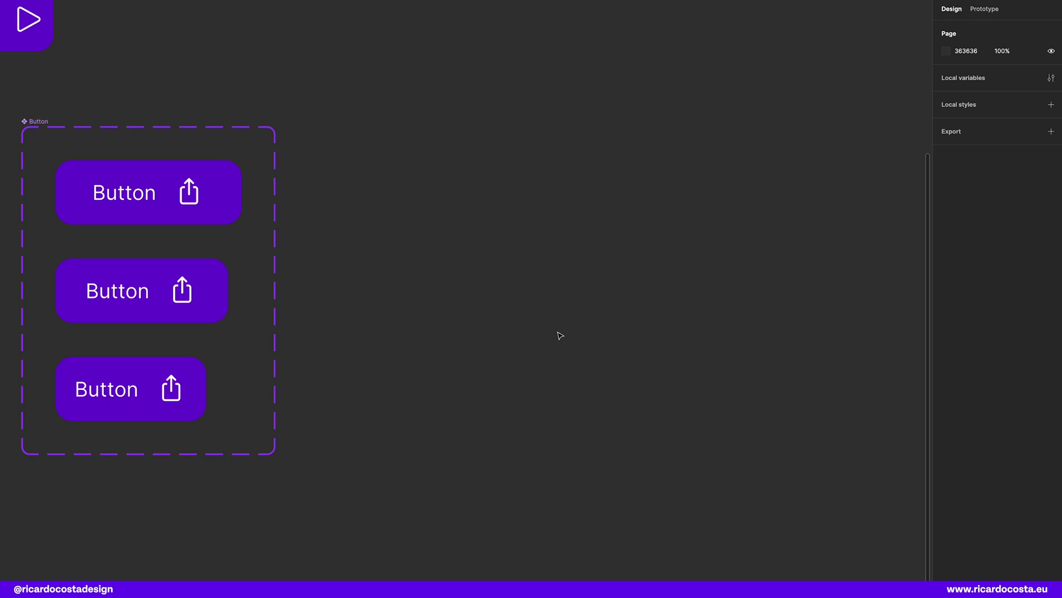
Step: Alt-drag a large Button instance beside the set and swap the large variant's icon to Play
{"action": "left_click_drag", "start_coordinate": [116, 173], "coordinate": [528, 187]}
{"action": "left_click", "coordinate": [599, 402]}
{"action": "double_click", "coordinate": [198, 197]}
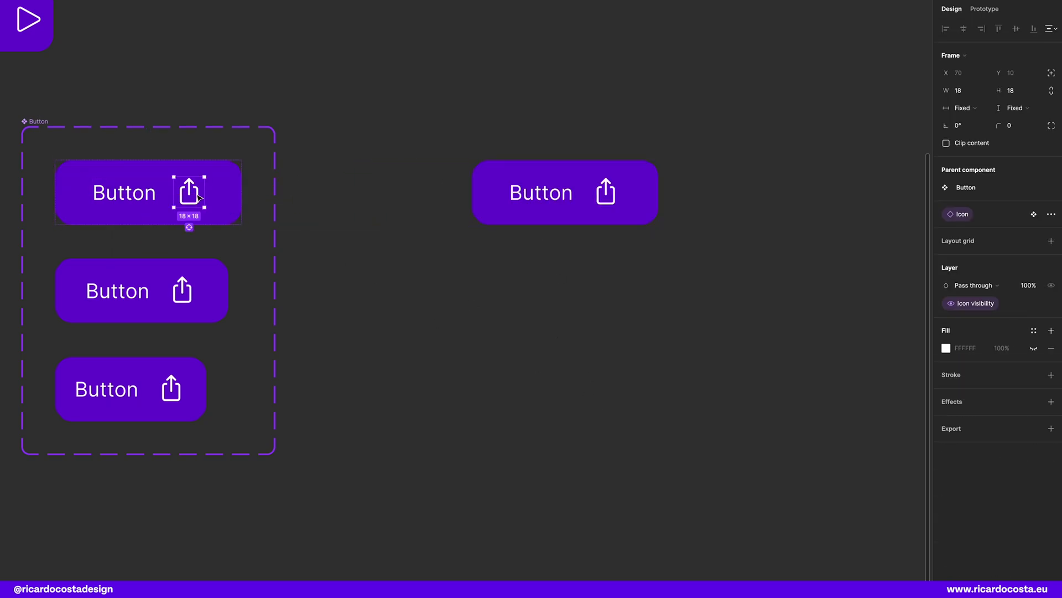
{"action": "key", "text": "ctrl+shift+r"}
{"action": "left_click", "coordinate": [471, 391]}
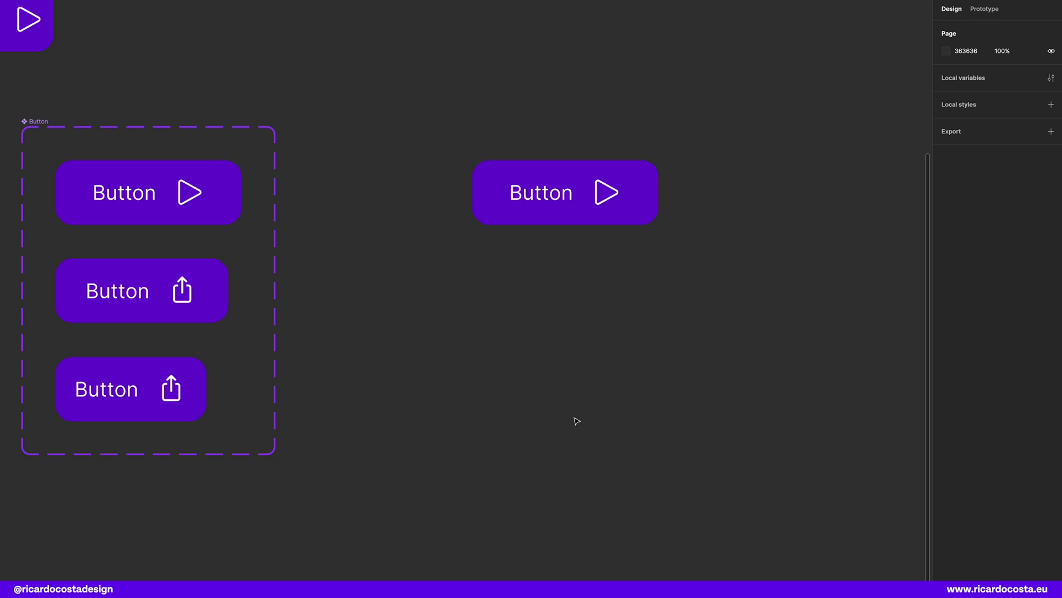
Step: Select the newly placed button instance
{"action": "left_click", "coordinate": [636, 195]}
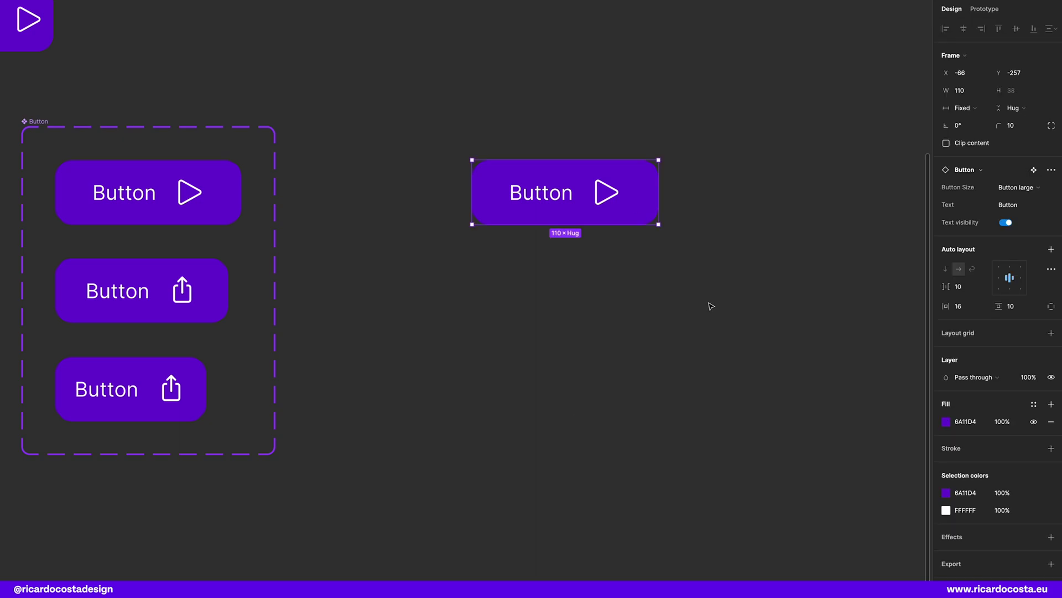
{"action": "scroll", "coordinate": [761, 158], "scroll_direction": "up", "scroll_amount": 1}
{"action": "scroll", "coordinate": [512, 283], "scroll_direction": "up", "scroll_amount": 5}
Step: Set the button instance's Text property to Hello
{"action": "left_click", "coordinate": [531, 300]}
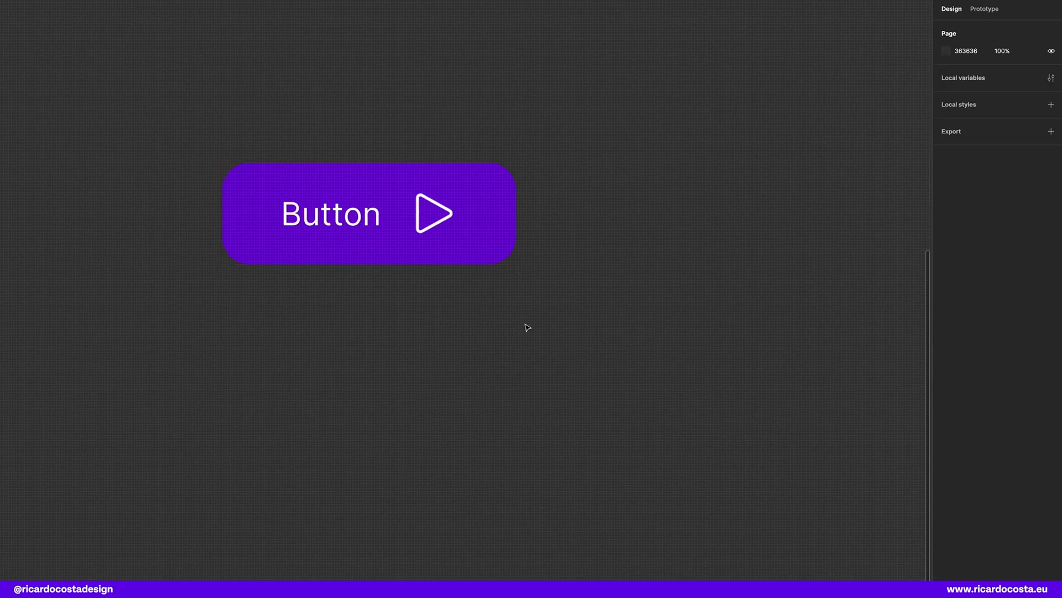
{"action": "left_click", "coordinate": [343, 213]}
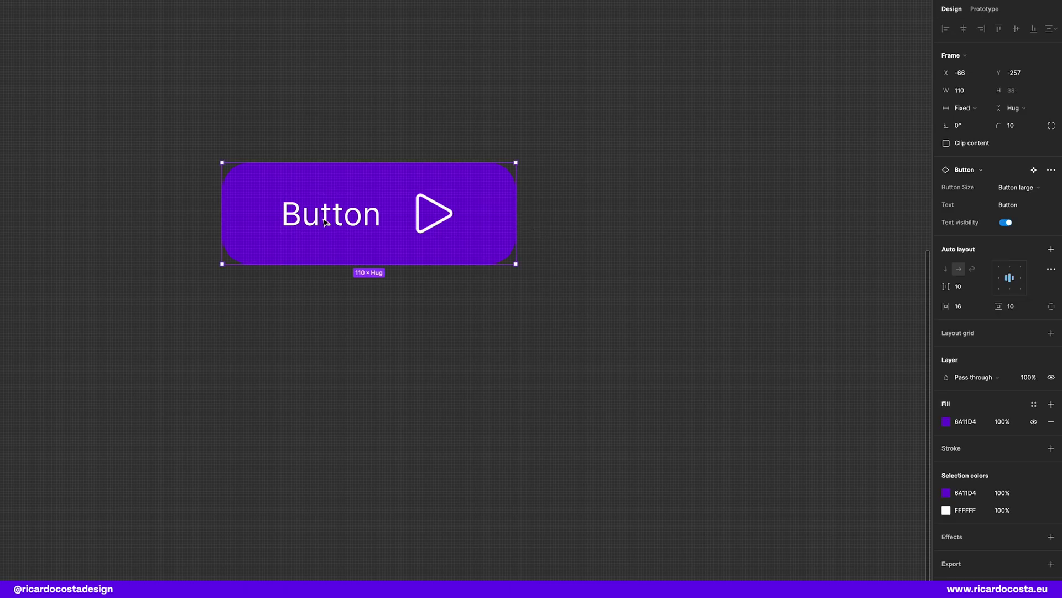
{"action": "left_click", "coordinate": [1003, 209]}
{"action": "type", "text": "Hello"}
{"action": "key", "text": "Return"}
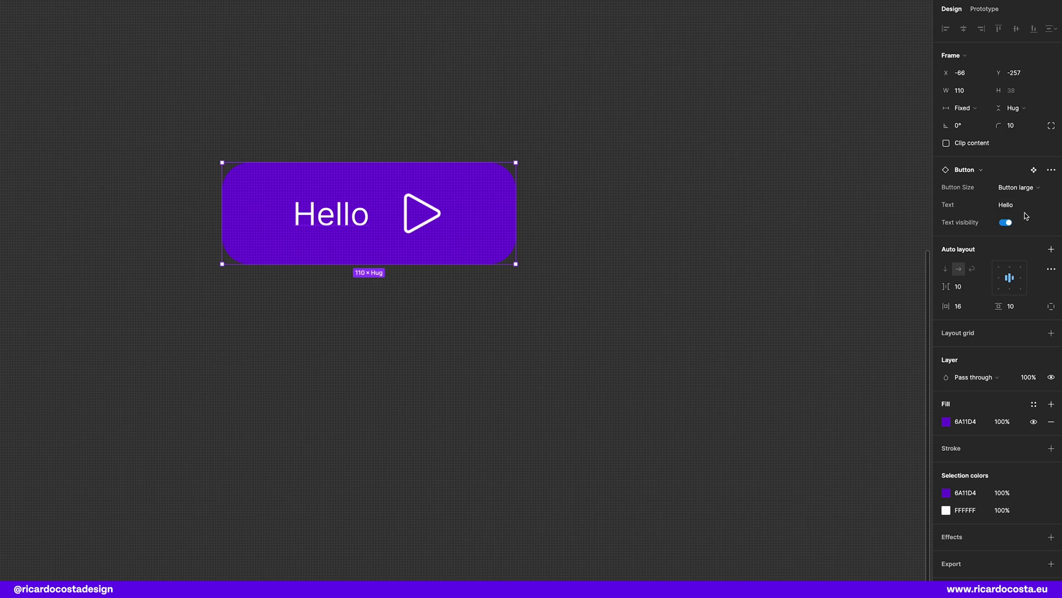
{"action": "left_click", "coordinate": [822, 239]}
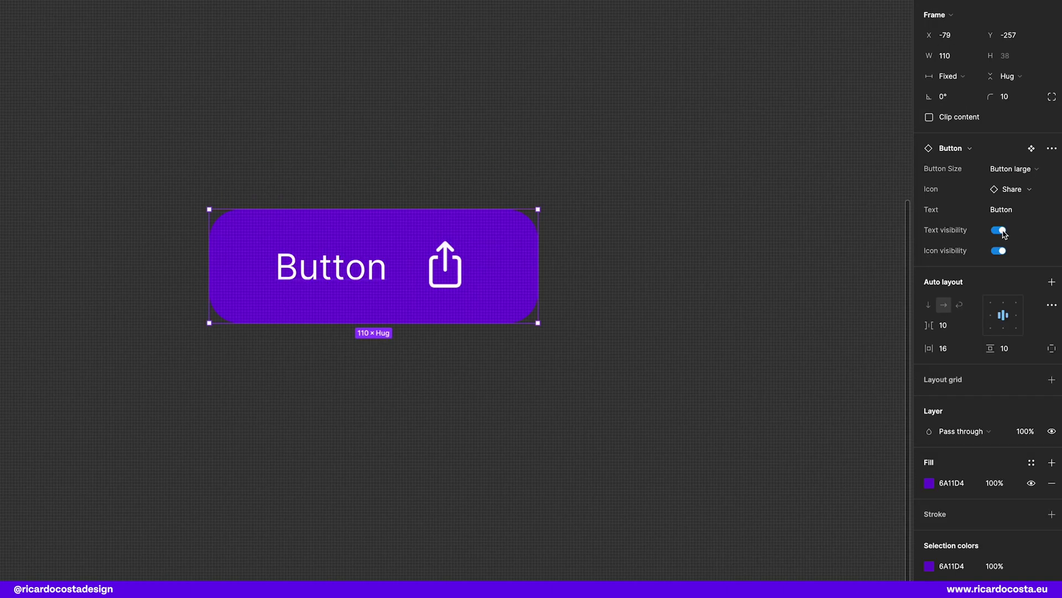
Step: Toggle Text visibility and Icon visibility off and back on to test them
{"action": "left_click", "coordinate": [999, 210]}
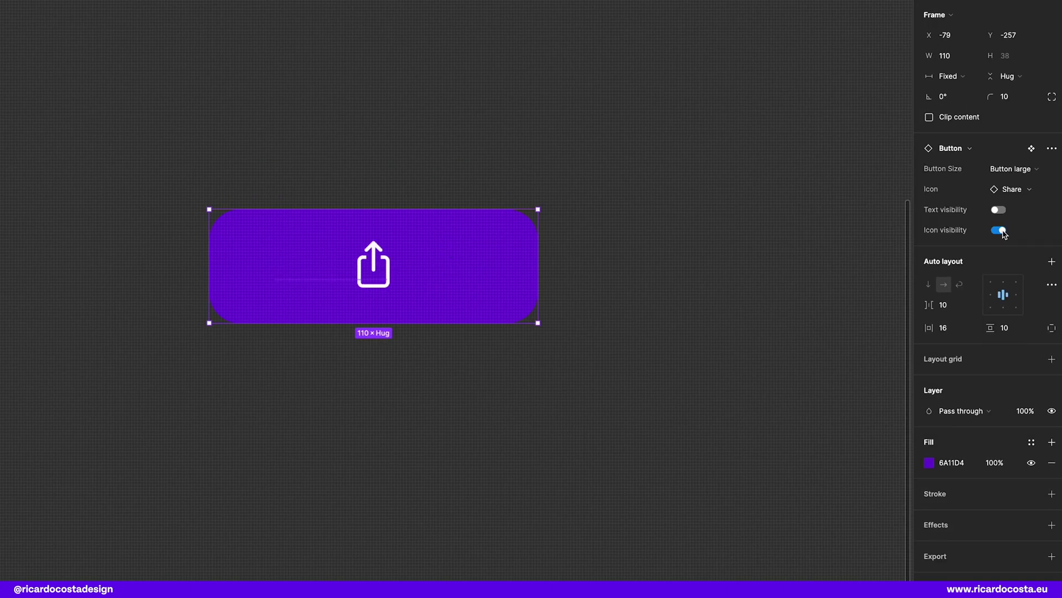
{"action": "left_click", "coordinate": [998, 209]}
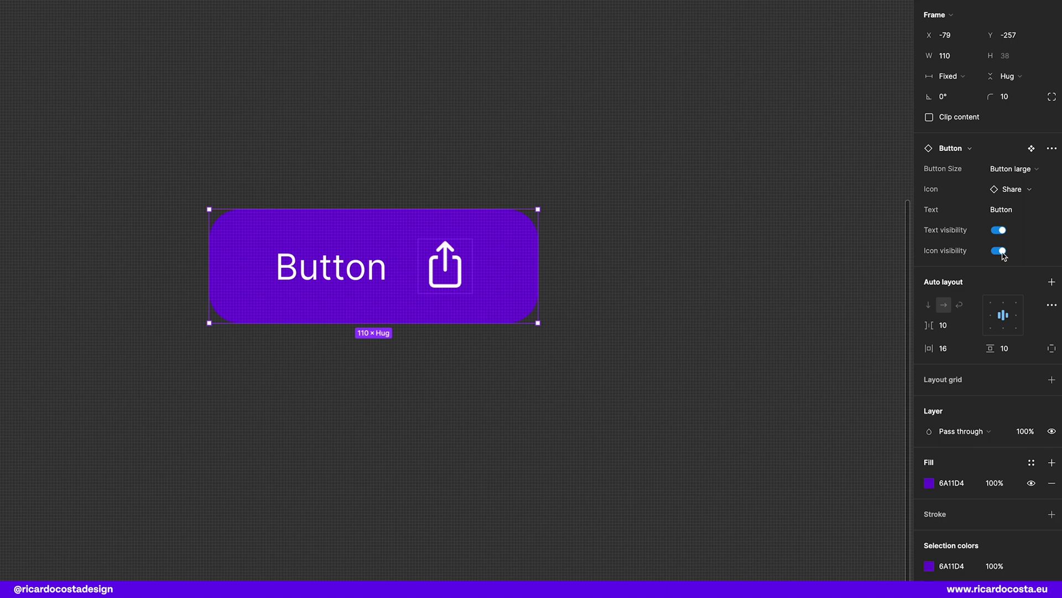
{"action": "left_click", "coordinate": [999, 230]}
{"action": "left_click", "coordinate": [999, 229]}
{"action": "left_click", "coordinate": [735, 100]}
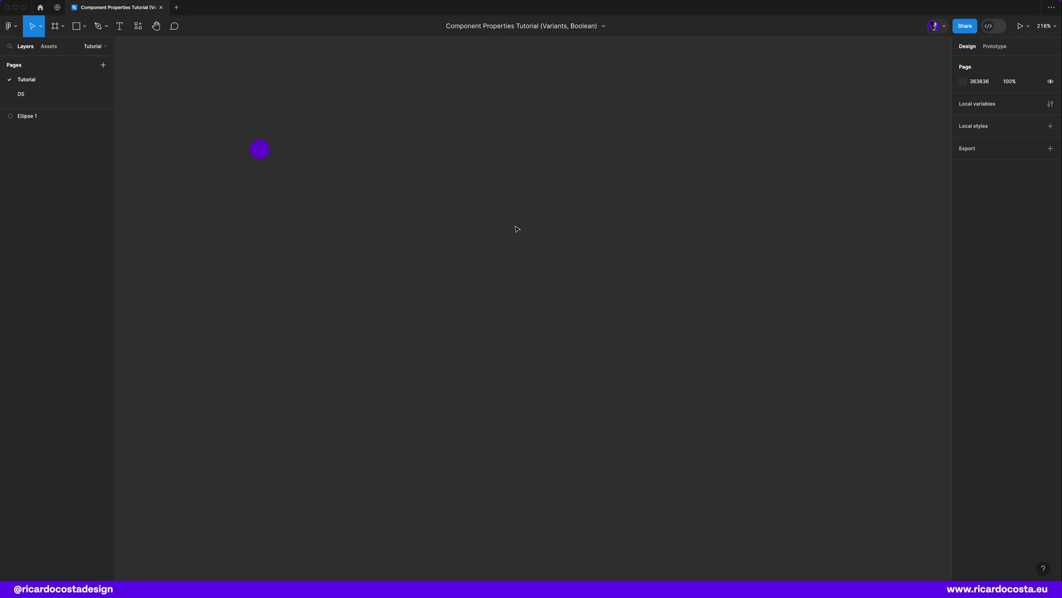
Step: Create a 'Button L' text layer and wrap it in an auto layout frame
{"action": "key", "text": "t"}
{"action": "left_click", "coordinate": [465, 246]}
{"action": "type", "text": "Button L"}
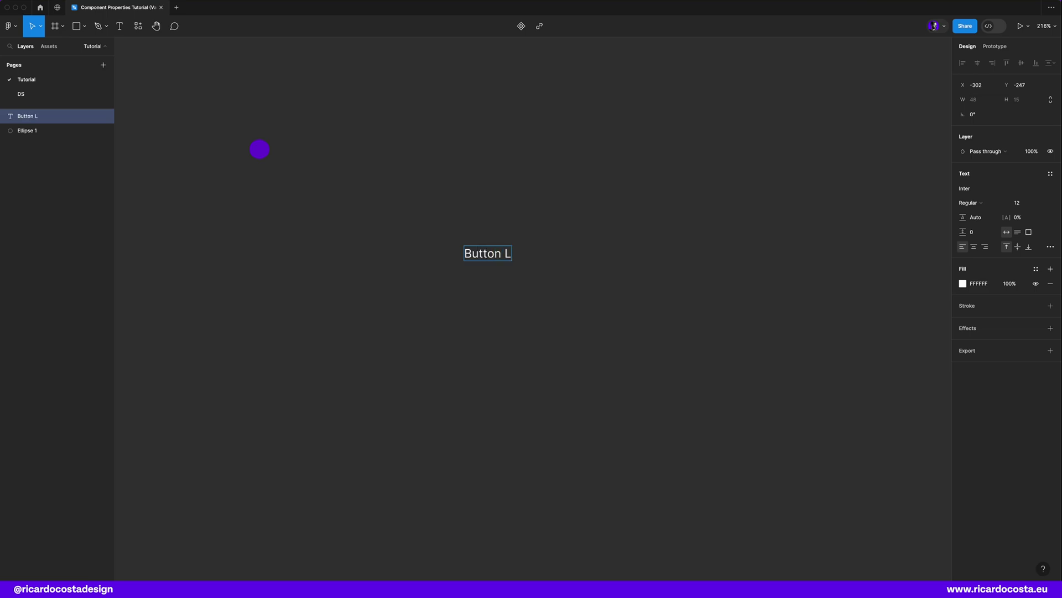
{"action": "key", "text": "Escape"}
{"action": "key", "text": "shift+a"}
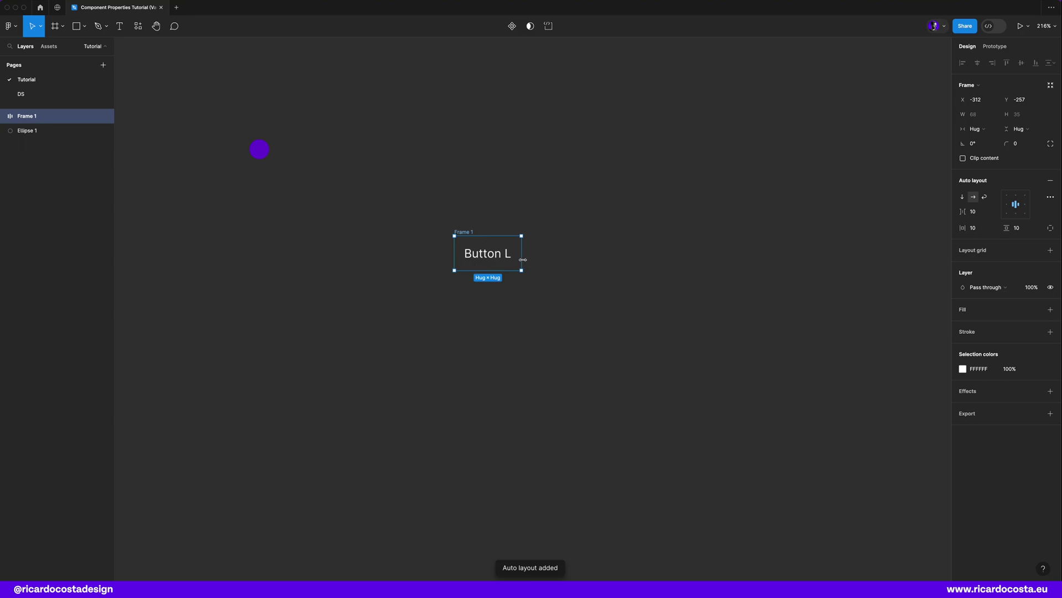
Step: Give the frame padding 16, fill 6A11D4, corner radius 10 and a fixed 100 width
{"action": "left_click", "coordinate": [979, 230]}
{"action": "type", "text": "16"}
{"action": "key", "text": "Return"}
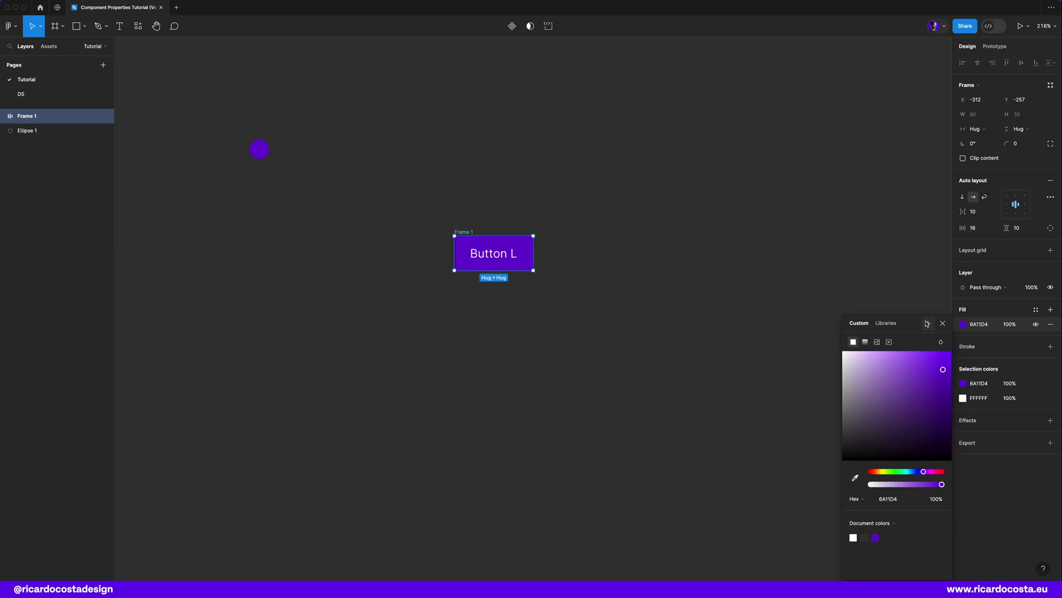
{"action": "left_click", "coordinate": [943, 324]}
{"action": "left_click", "coordinate": [1023, 146]}
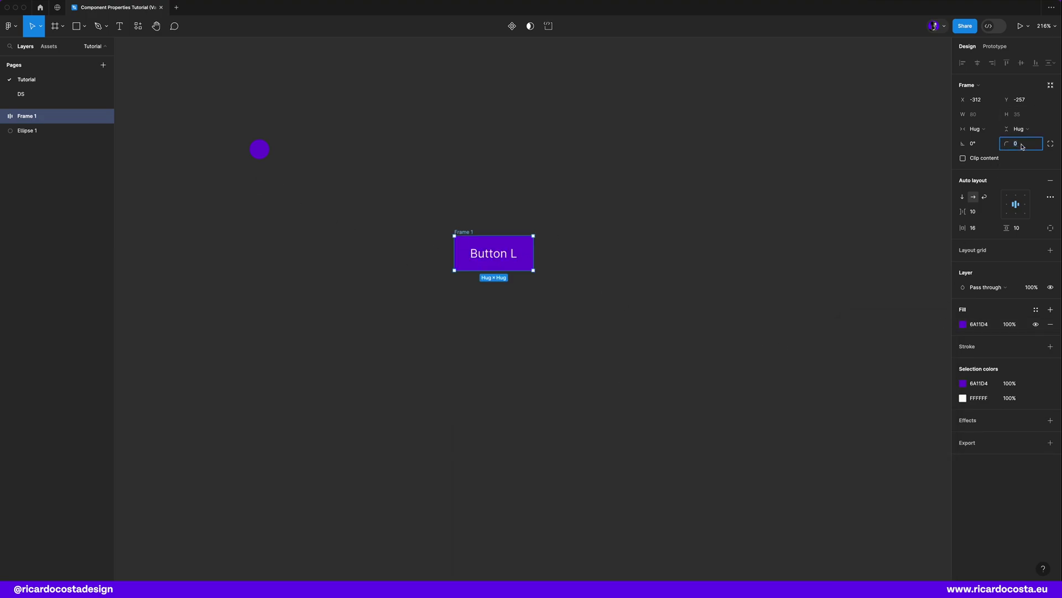
{"action": "type", "text": "10"}
{"action": "key", "text": "Return"}
{"action": "left_click_drag", "start_coordinate": [533, 255], "coordinate": [554, 255]}
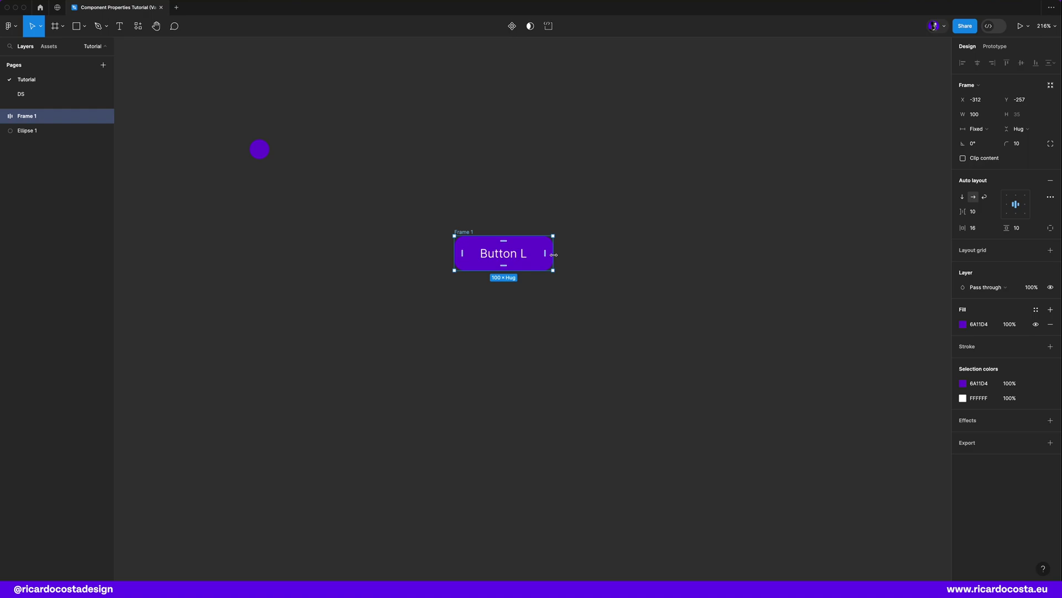
Step: Make the frame a component and rename it from Frame 1 to Button
{"action": "left_click", "coordinate": [512, 26]}
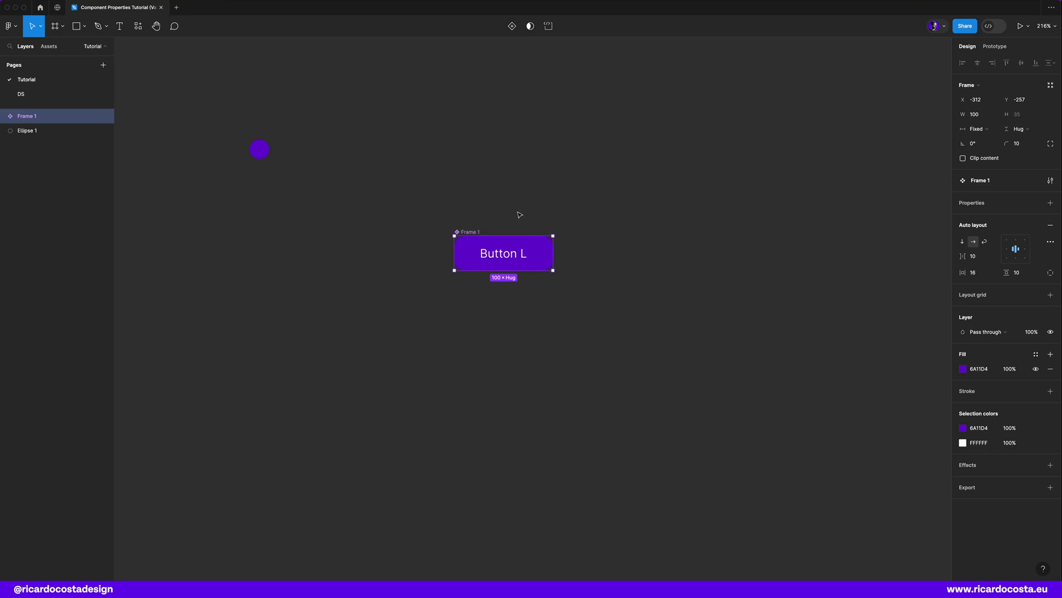
{"action": "double_click", "coordinate": [472, 232]}
{"action": "type", "text": "Button"}
{"action": "key", "text": "Return"}
Step: Copy the Bookmark icon component from the DS page and paste it into the Button
{"action": "left_click", "coordinate": [499, 210]}
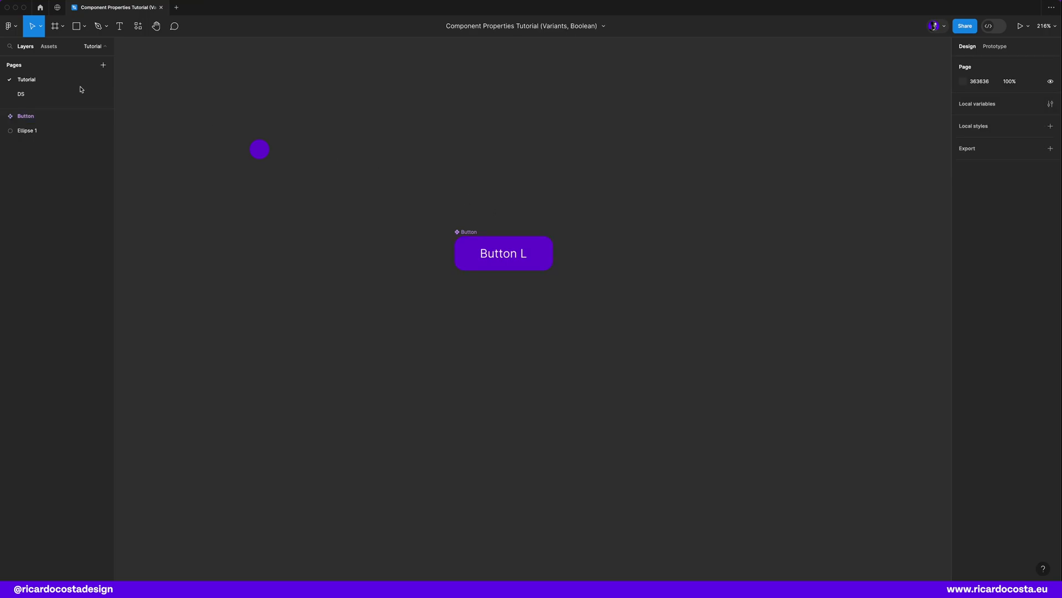
{"action": "left_click", "coordinate": [47, 95]}
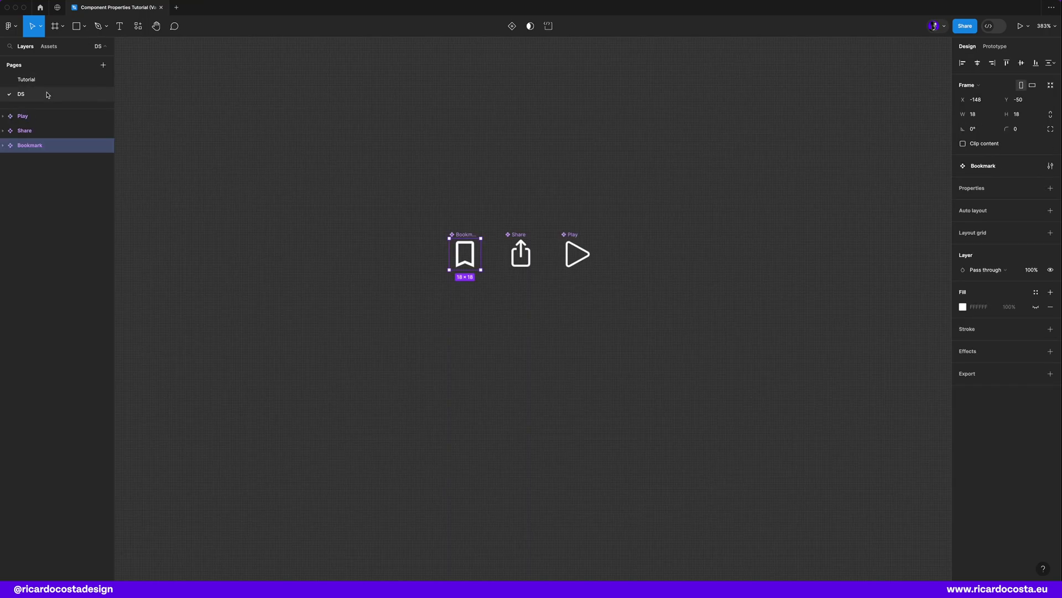
{"action": "left_click", "coordinate": [333, 167]}
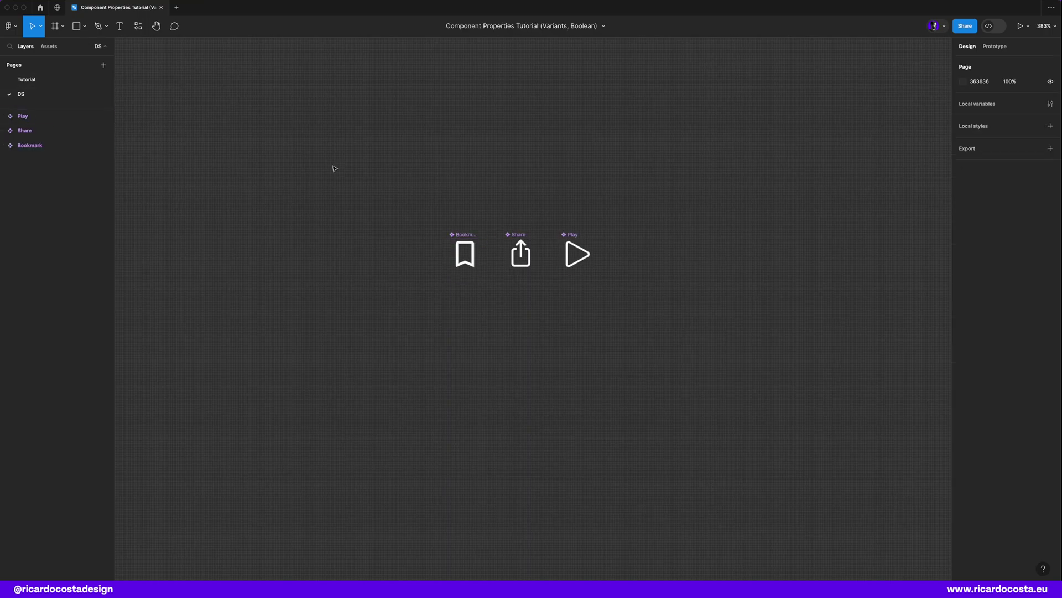
{"action": "left_click", "coordinate": [462, 233]}
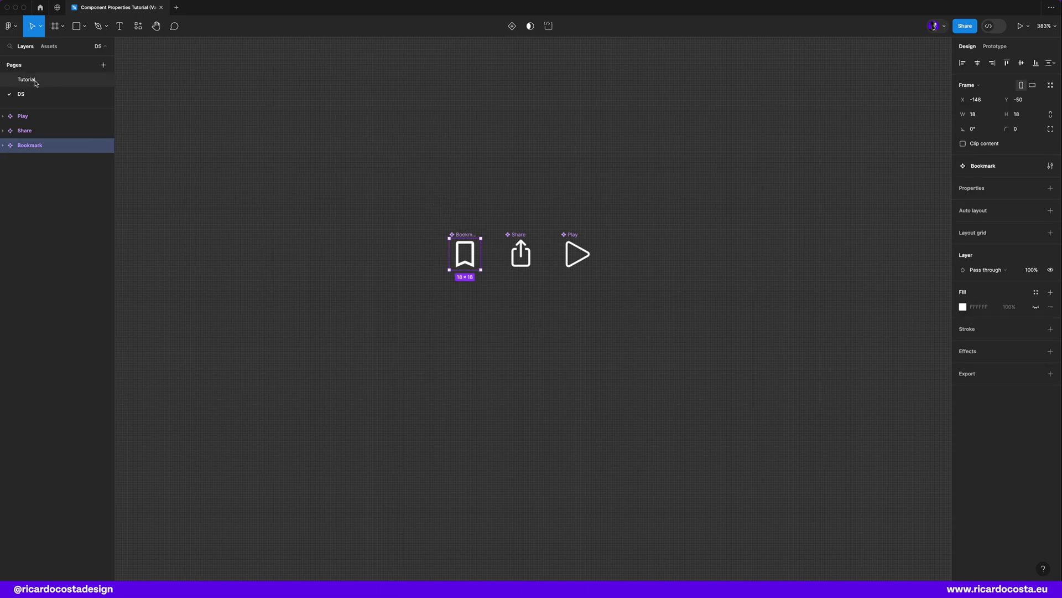
{"action": "left_click", "coordinate": [35, 78]}
{"action": "left_click", "coordinate": [531, 268]}
{"action": "key", "text": "ctrl+v"}
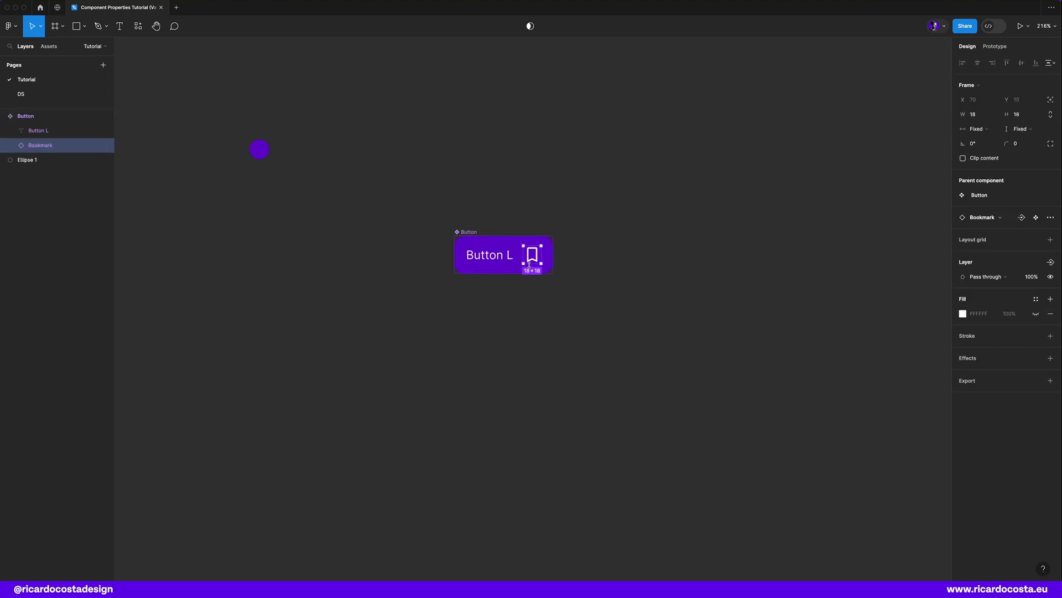
{"action": "left_click", "coordinate": [519, 329]}
Step: Widen the Button slightly and add two more variants to it
{"action": "left_click", "coordinate": [471, 233]}
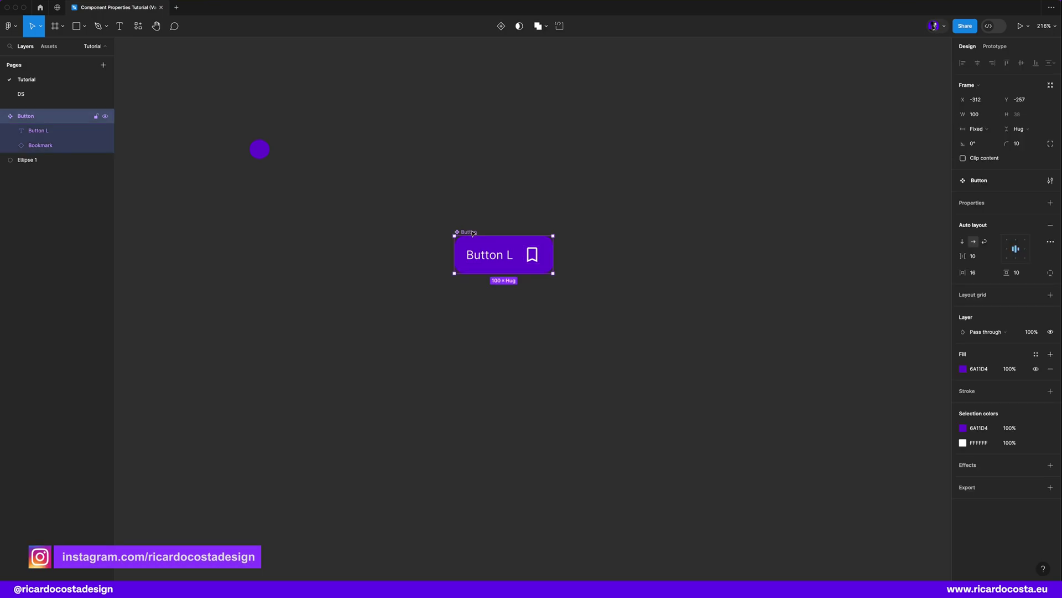
{"action": "left_click_drag", "start_coordinate": [553, 256], "coordinate": [563, 255]}
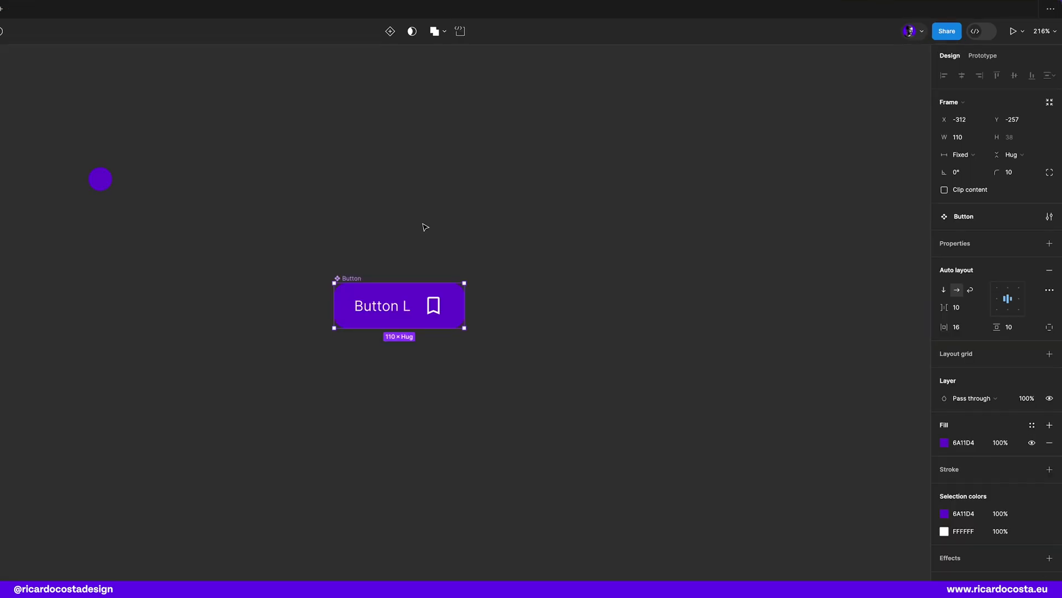
{"action": "left_click", "coordinate": [390, 33]}
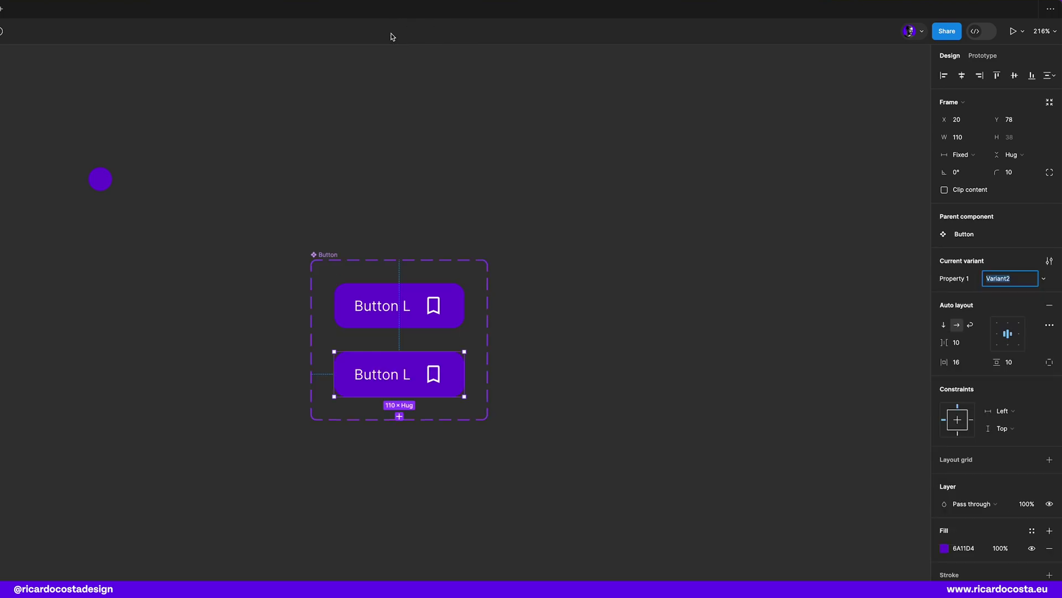
{"action": "left_click", "coordinate": [334, 257]}
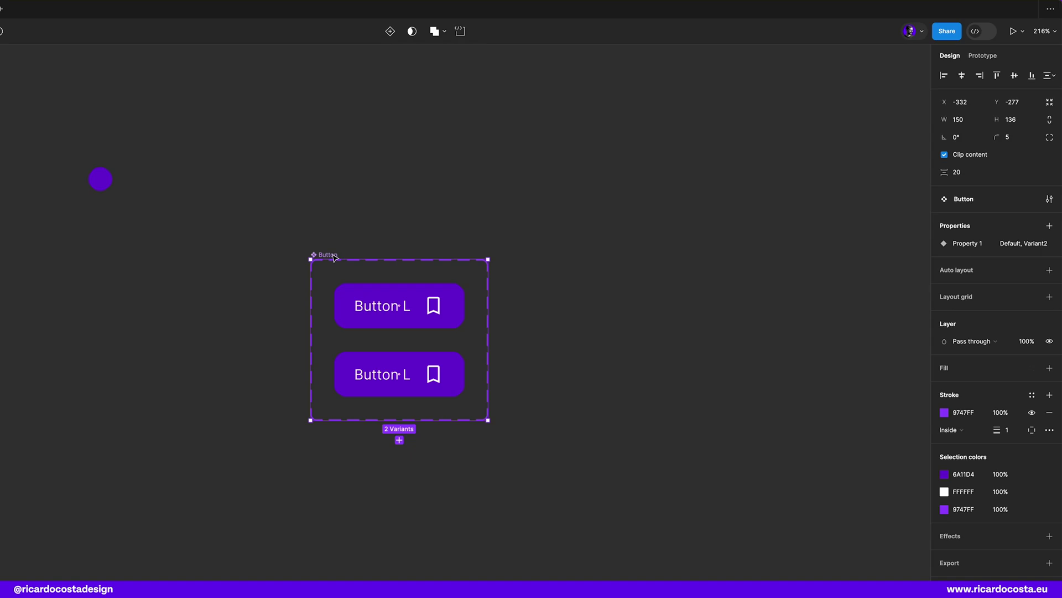
{"action": "left_click", "coordinate": [390, 32]}
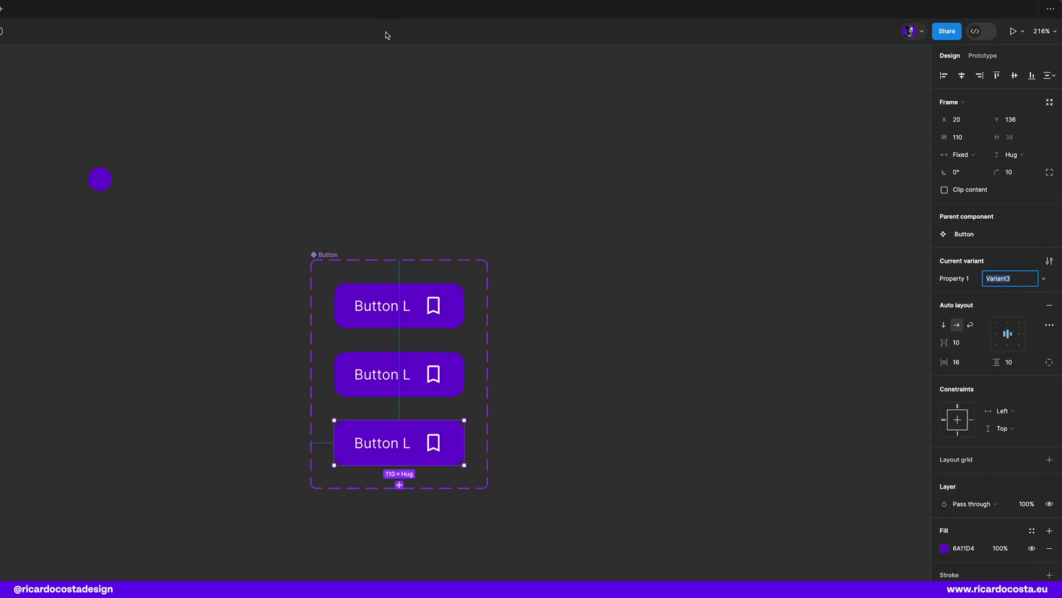
{"action": "left_click", "coordinate": [614, 332]}
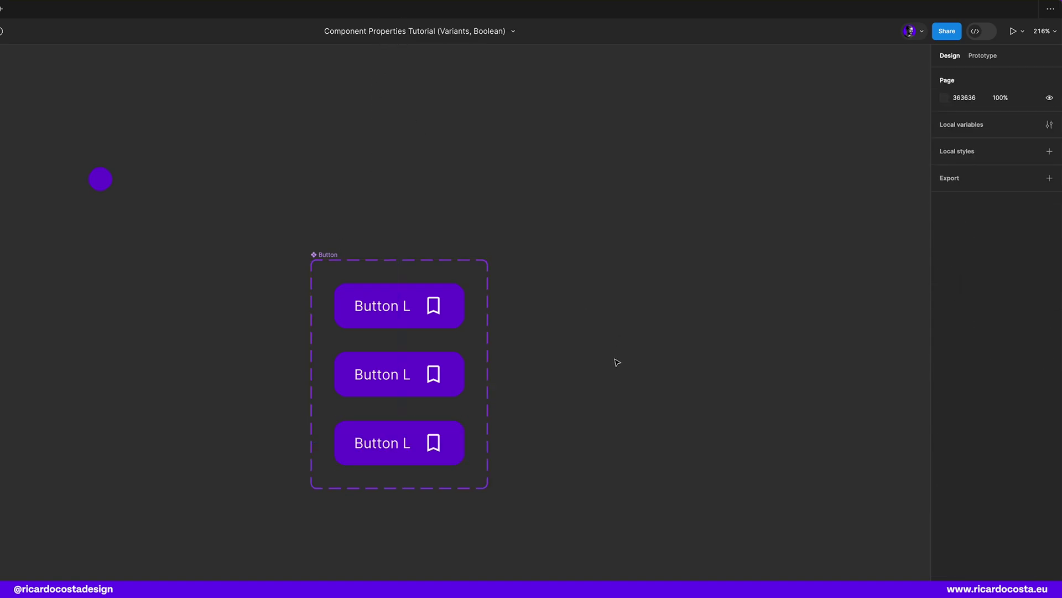
Step: Relabel the second variant Button M and the third Button S
{"action": "double_click", "coordinate": [403, 378]}
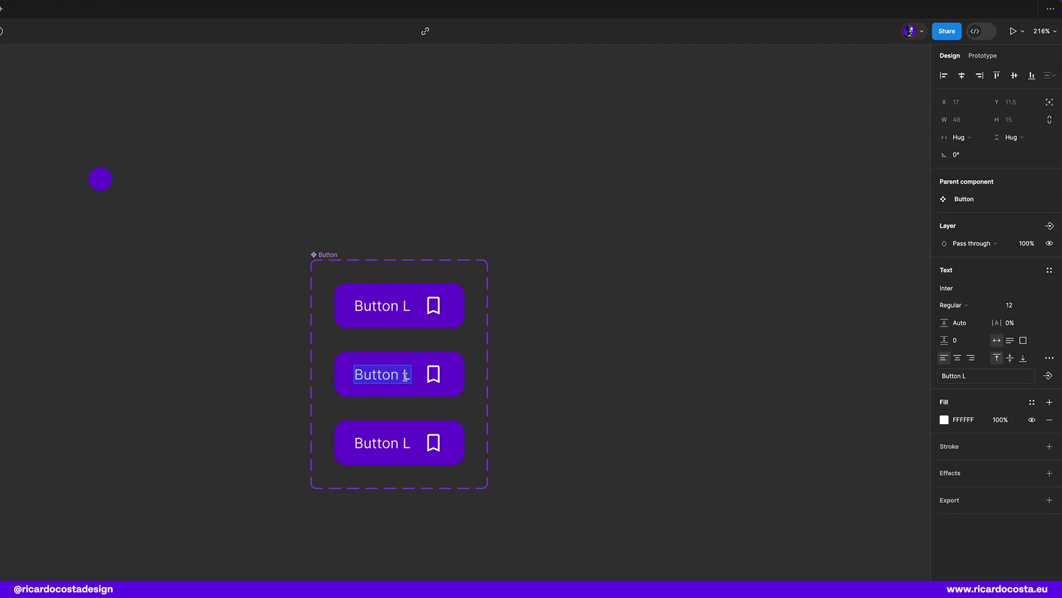
{"action": "left_click", "coordinate": [405, 374]}
{"action": "left_click_drag", "start_coordinate": [405, 375], "coordinate": [418, 380]}
{"action": "type", "text": "M"}
{"action": "double_click", "coordinate": [407, 443]}
{"action": "type", "text": "S"}
{"action": "key", "text": "Escape"}
Step: Narrow the Button M and Button S variants to fit, then select the whole set
{"action": "left_click", "coordinate": [459, 378]}
{"action": "left_click_drag", "start_coordinate": [465, 378], "coordinate": [452, 378]}
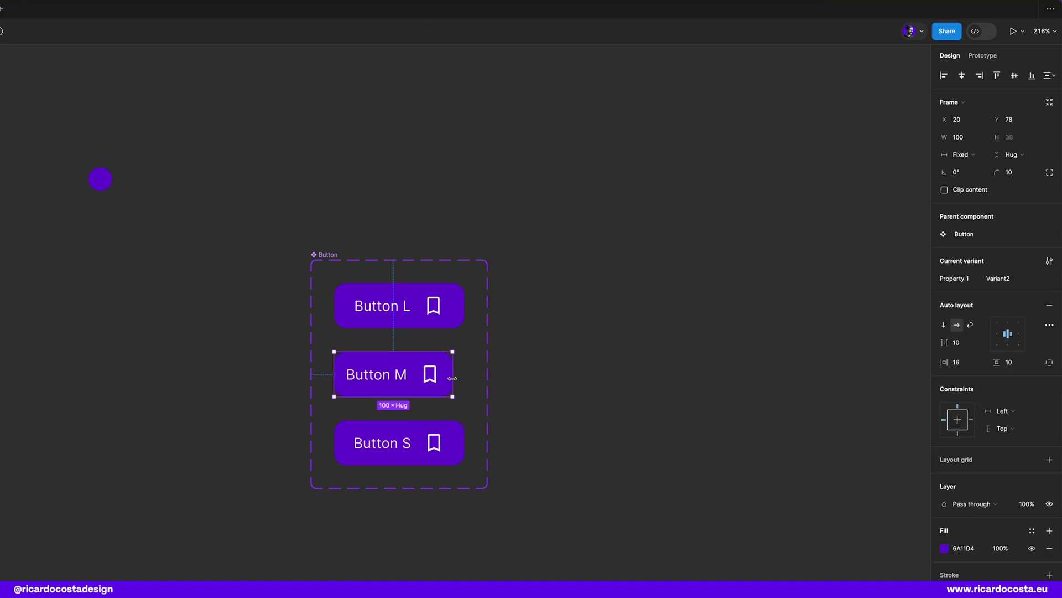
{"action": "left_click", "coordinate": [464, 443]}
{"action": "left_click_drag", "start_coordinate": [464, 442], "coordinate": [438, 446]}
{"action": "left_click_drag", "start_coordinate": [443, 372], "coordinate": [455, 371]}
{"action": "left_click", "coordinate": [351, 235]}
{"action": "left_click", "coordinate": [395, 259]}
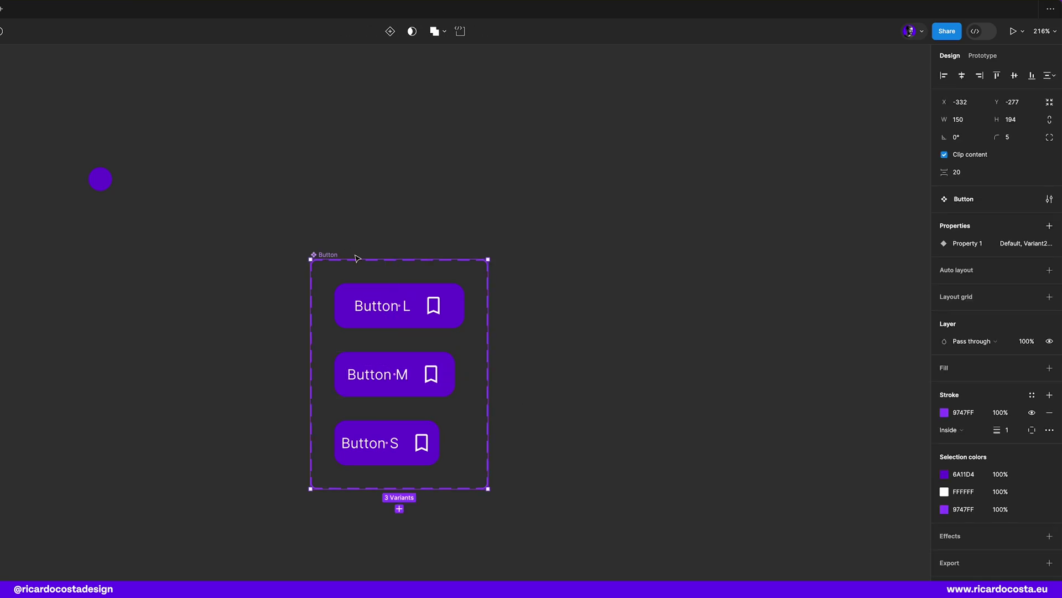
{"action": "mouse_move", "coordinate": [952, 246]}
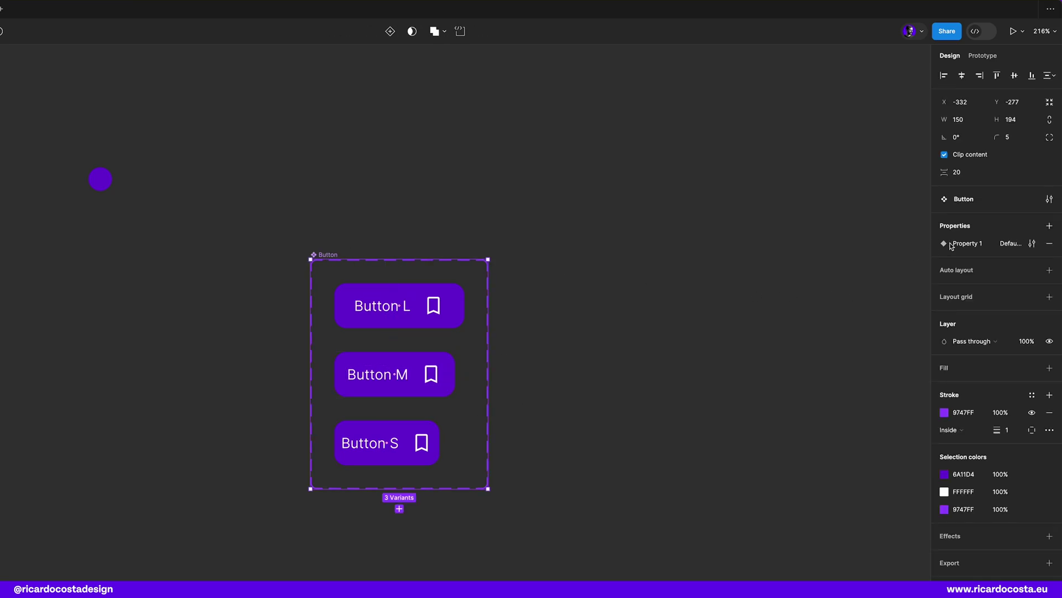
Step: Rename the variant property from Property 1 to Button Size
{"action": "left_click", "coordinate": [1033, 245]}
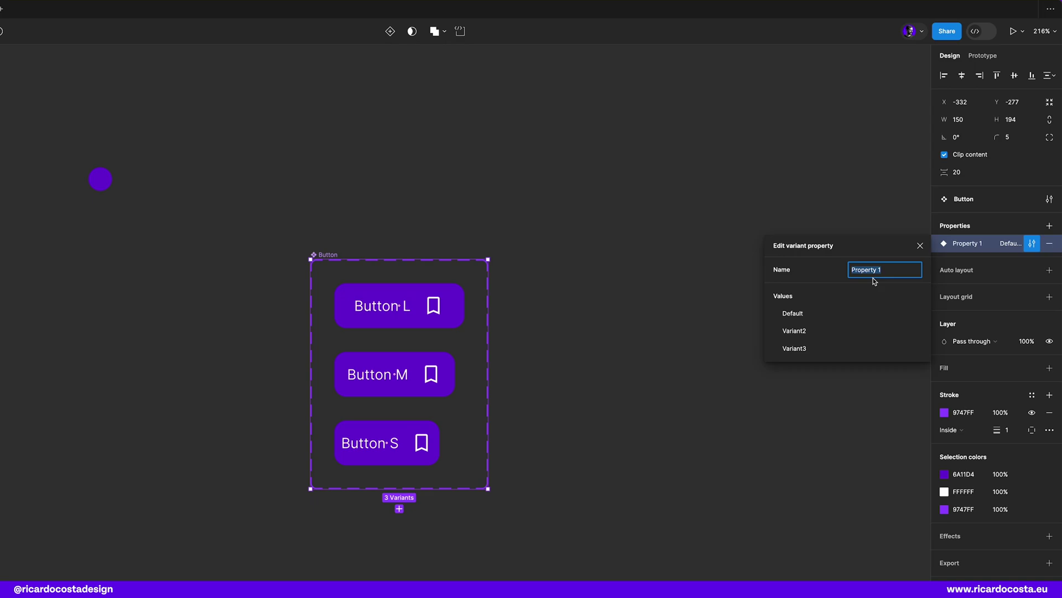
{"action": "type", "text": "Button Size"}
{"action": "key", "text": "Escape"}
Step: Rename the values to Button large, Button medium and Button small
{"action": "mouse_move", "coordinate": [968, 247]}
{"action": "left_click", "coordinate": [1033, 244]}
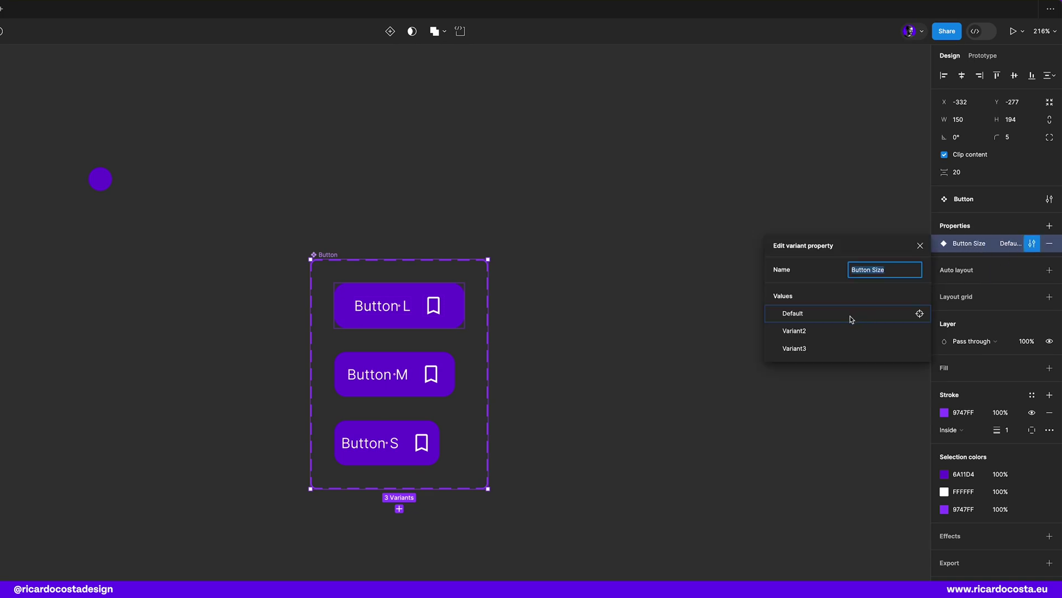
{"action": "double_click", "coordinate": [821, 318]}
{"action": "type", "text": "Button"}
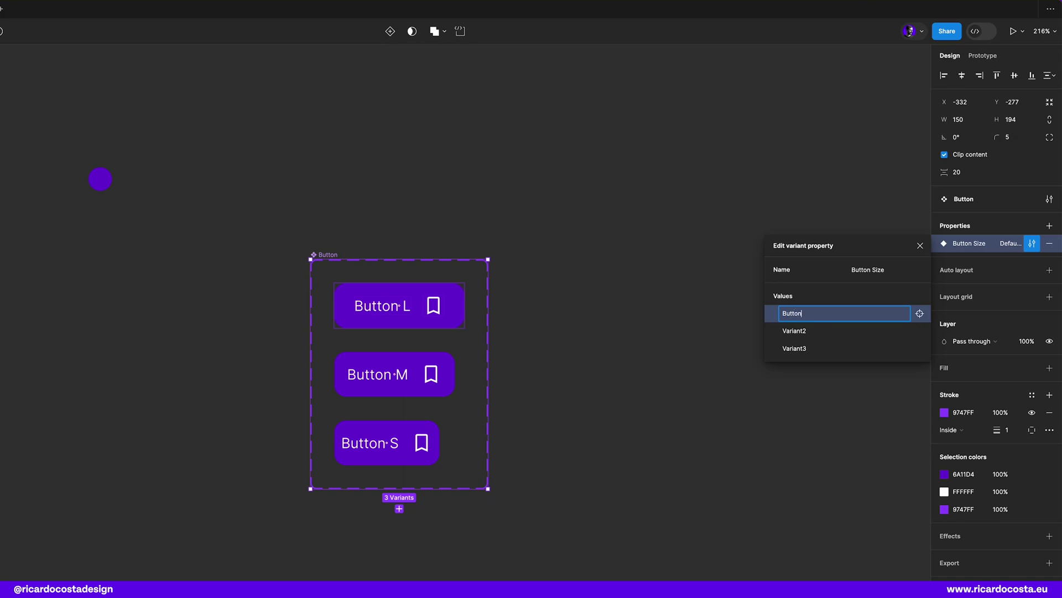
{"action": "type", "text": "large"}
{"action": "double_click", "coordinate": [818, 334]}
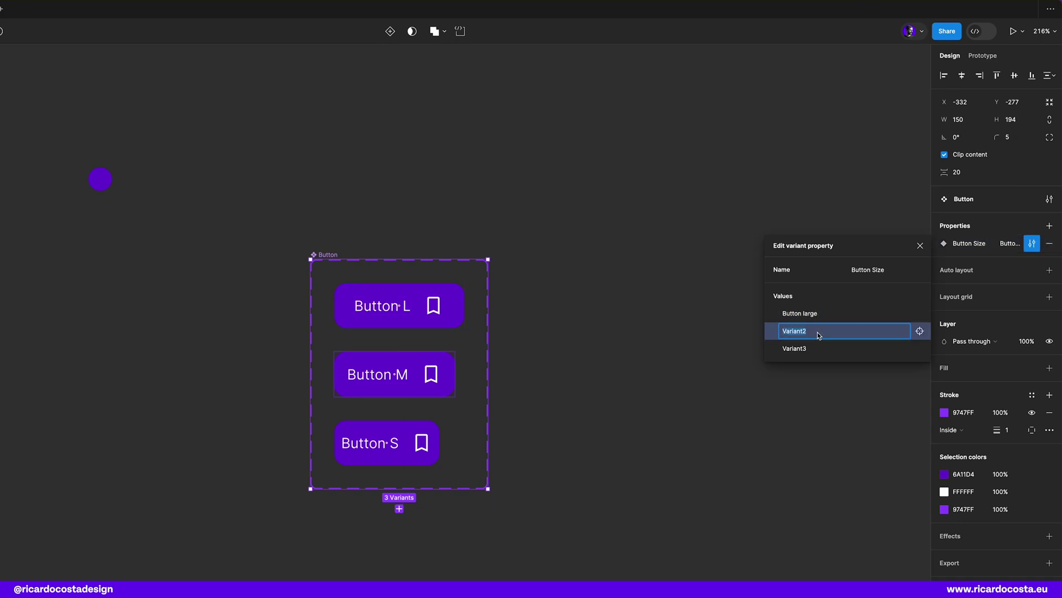
{"action": "type", "text": "Button medium"}
{"action": "double_click", "coordinate": [802, 348]}
{"action": "type", "text": "Button "}
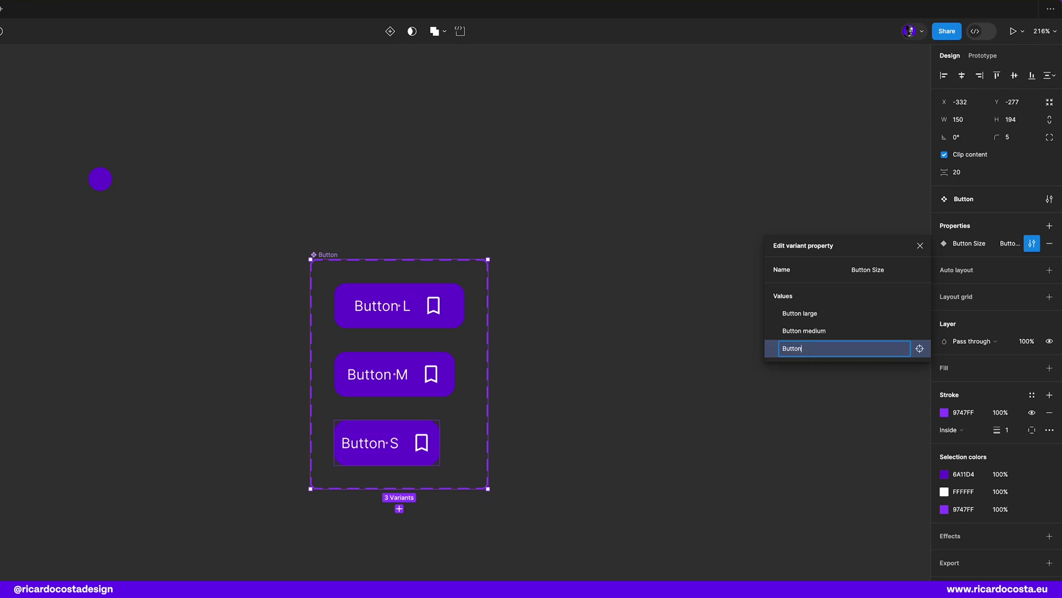
{"action": "type", "text": "small"}
{"action": "key", "text": "Return"}
{"action": "left_click", "coordinate": [634, 397]}
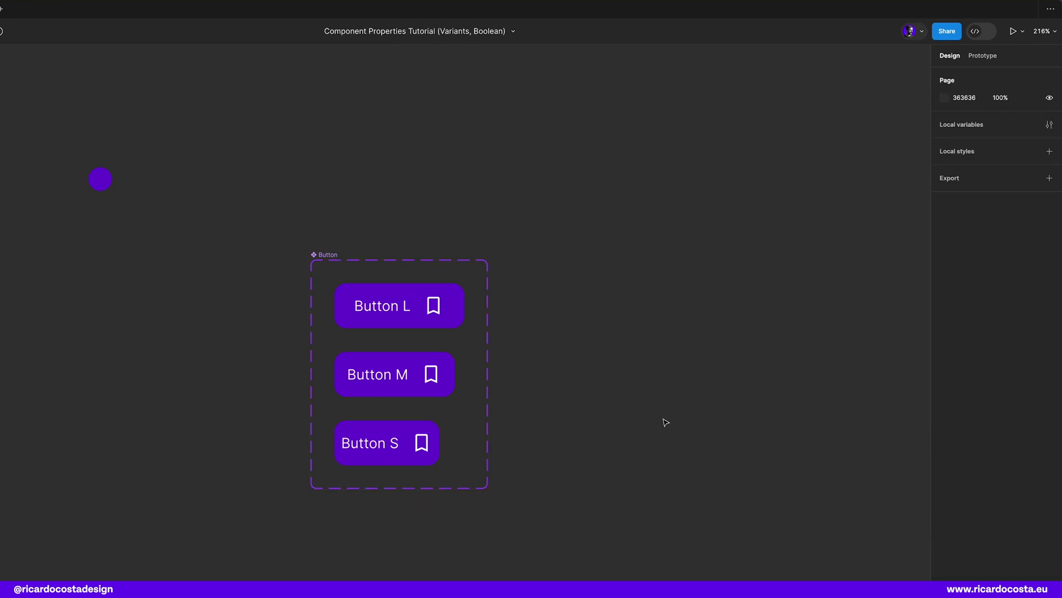
{"action": "left_click", "coordinate": [429, 299]}
{"action": "left_click_drag", "start_coordinate": [424, 293], "coordinate": [684, 293]}
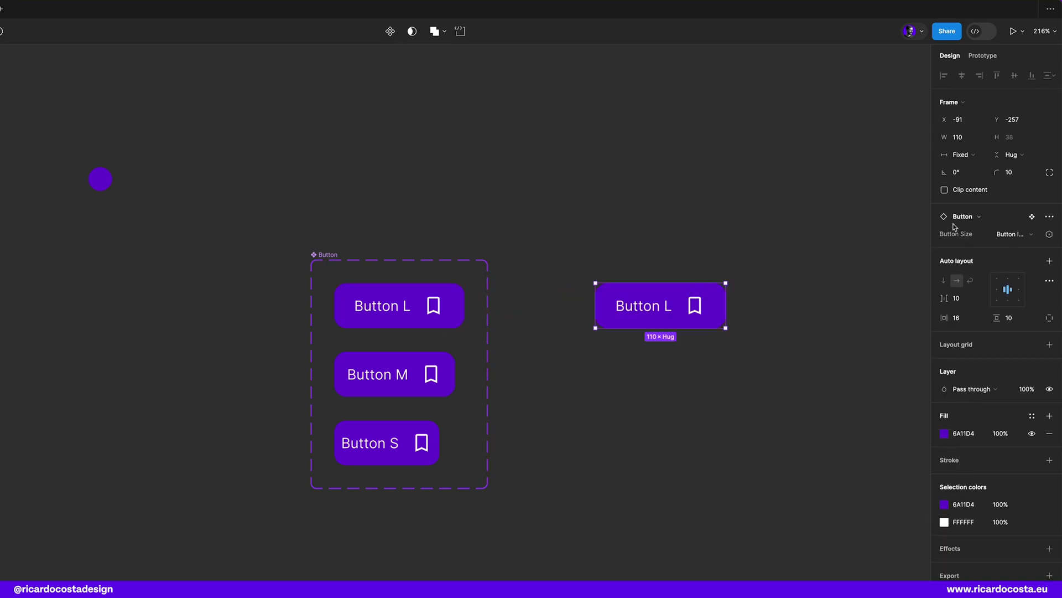
{"action": "left_click", "coordinate": [1033, 235]}
{"action": "left_click", "coordinate": [1001, 246]}
{"action": "left_click", "coordinate": [1020, 242]}
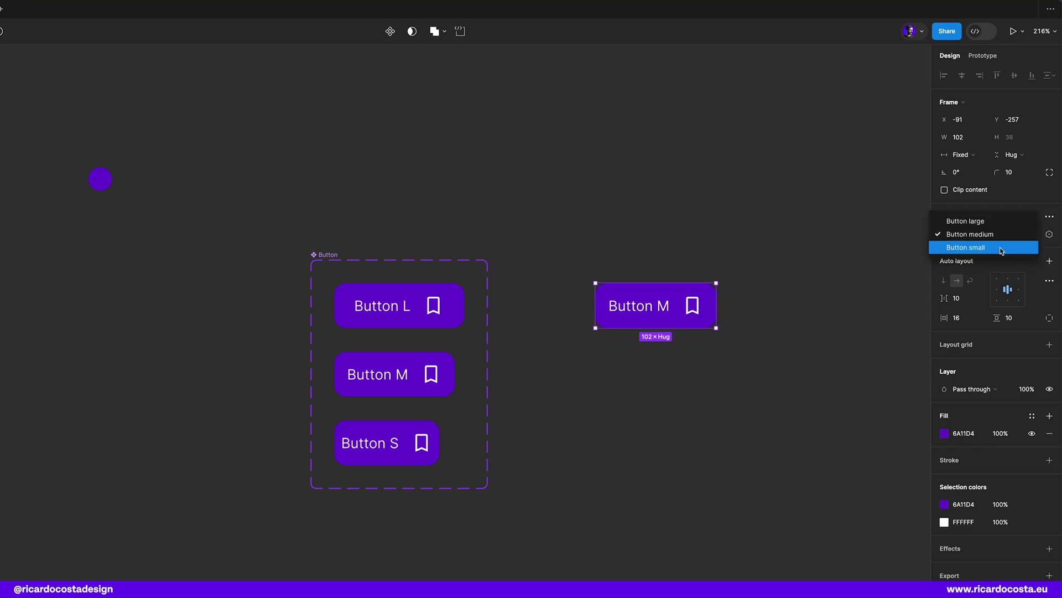
{"action": "left_click", "coordinate": [1004, 247]}
{"action": "left_click", "coordinate": [1003, 231]}
{"action": "left_click", "coordinate": [1004, 225]}
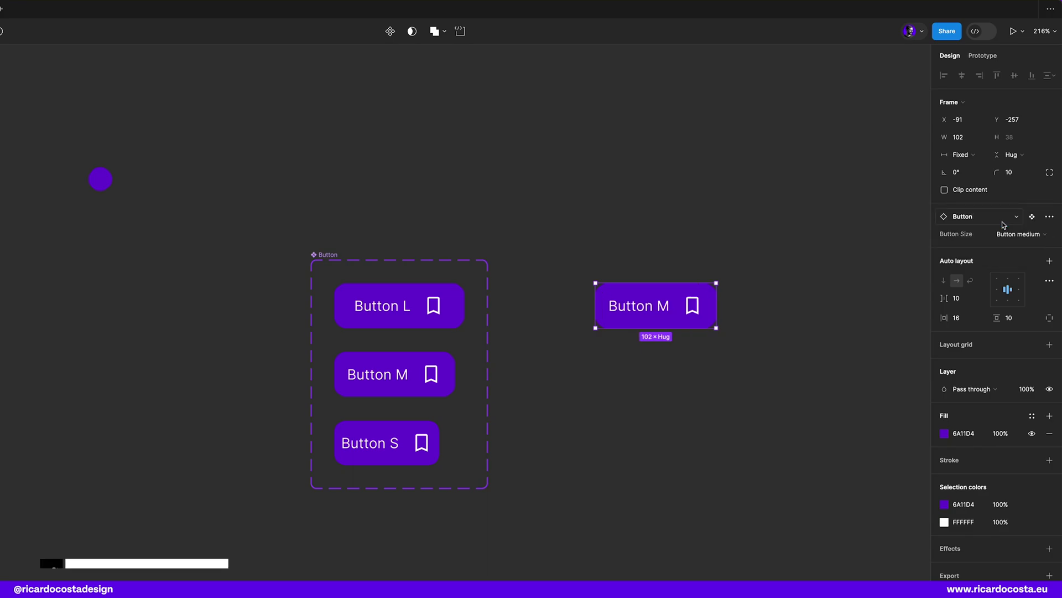
{"action": "left_click", "coordinate": [756, 275]}
{"action": "left_click_drag", "start_coordinate": [820, 224], "coordinate": [635, 365]}
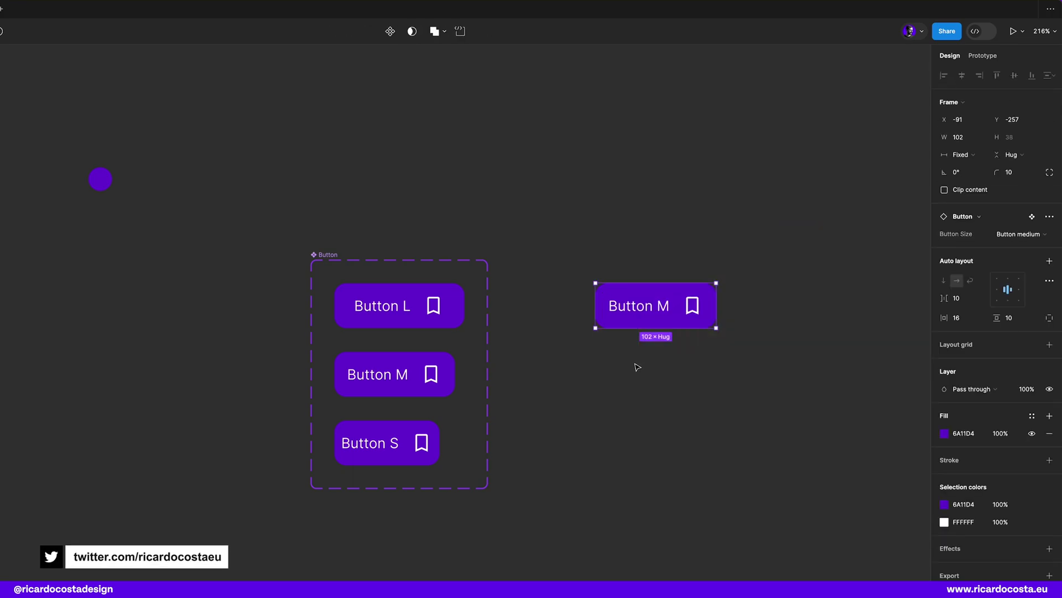
{"action": "key", "text": "Delete"}
{"action": "scroll", "coordinate": [550, 372], "scroll_direction": "up", "scroll_amount": 1}
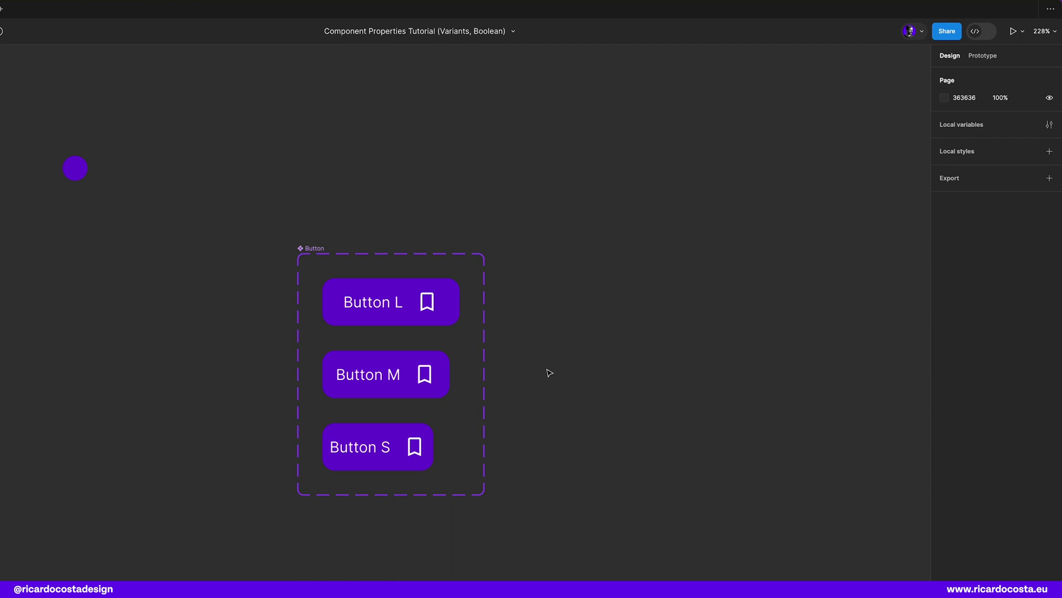
{"action": "scroll", "coordinate": [549, 373], "scroll_direction": "down", "scroll_amount": 3}
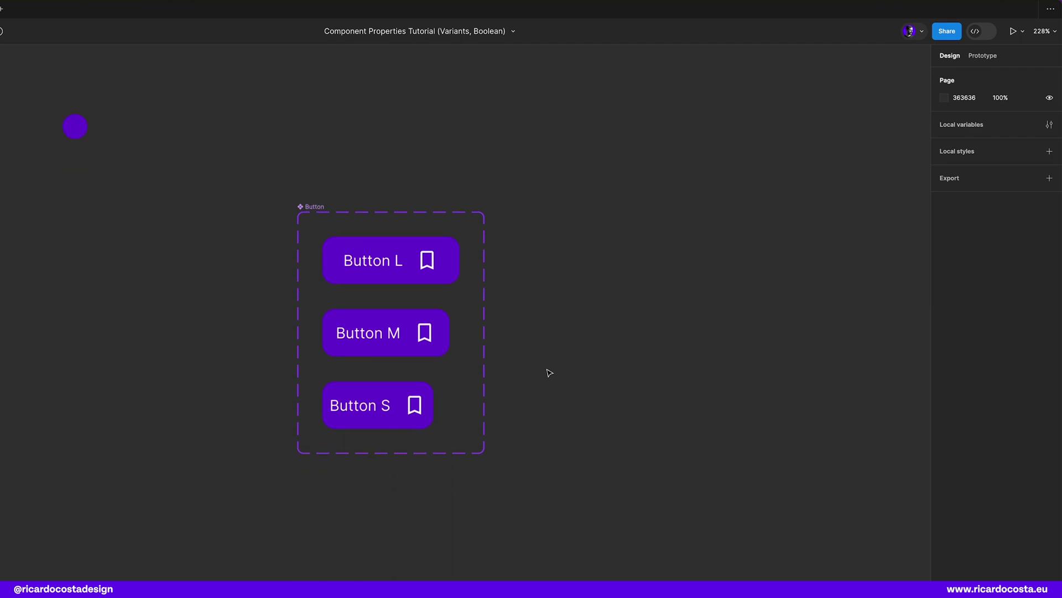
Step: Create an instance-swap property named Icon on Button L's icon, defaulting to Share
{"action": "left_click", "coordinate": [435, 267]}
{"action": "left_click", "coordinate": [434, 268]}
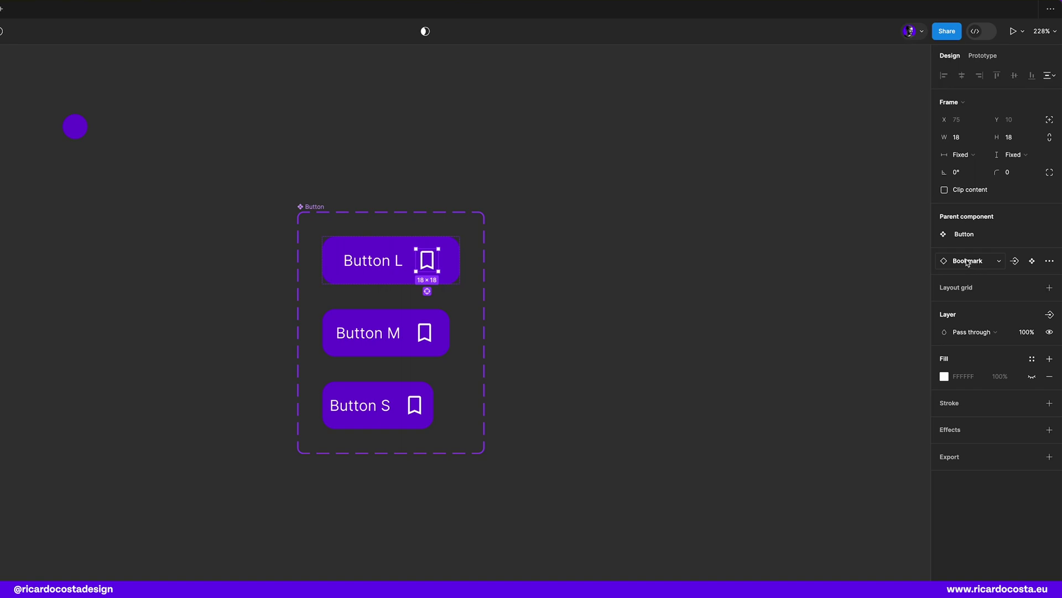
{"action": "left_click", "coordinate": [1015, 261]}
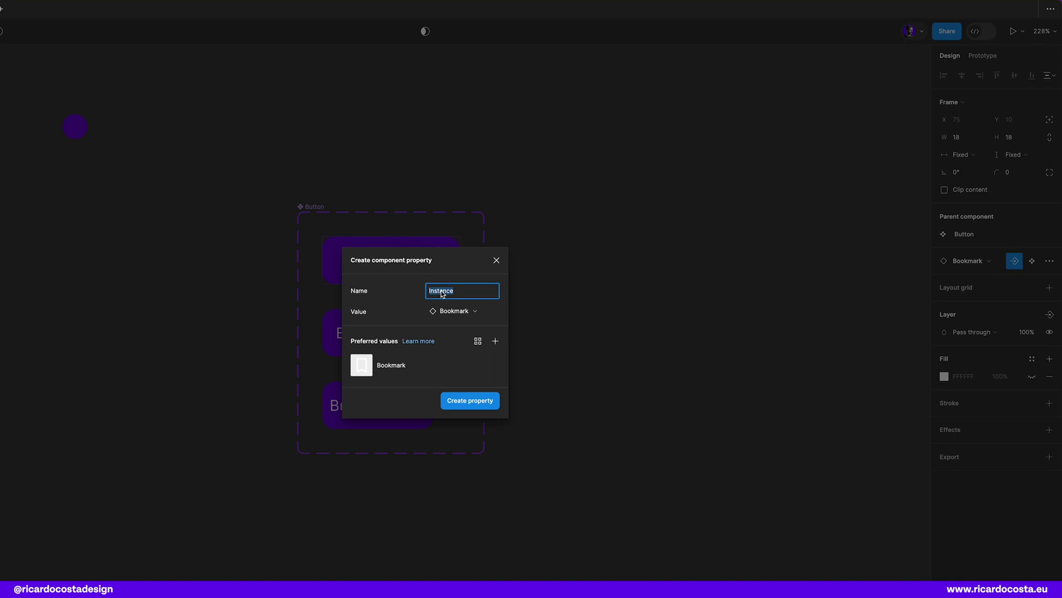
{"action": "type", "text": "Icon"}
{"action": "left_click", "coordinate": [467, 311]}
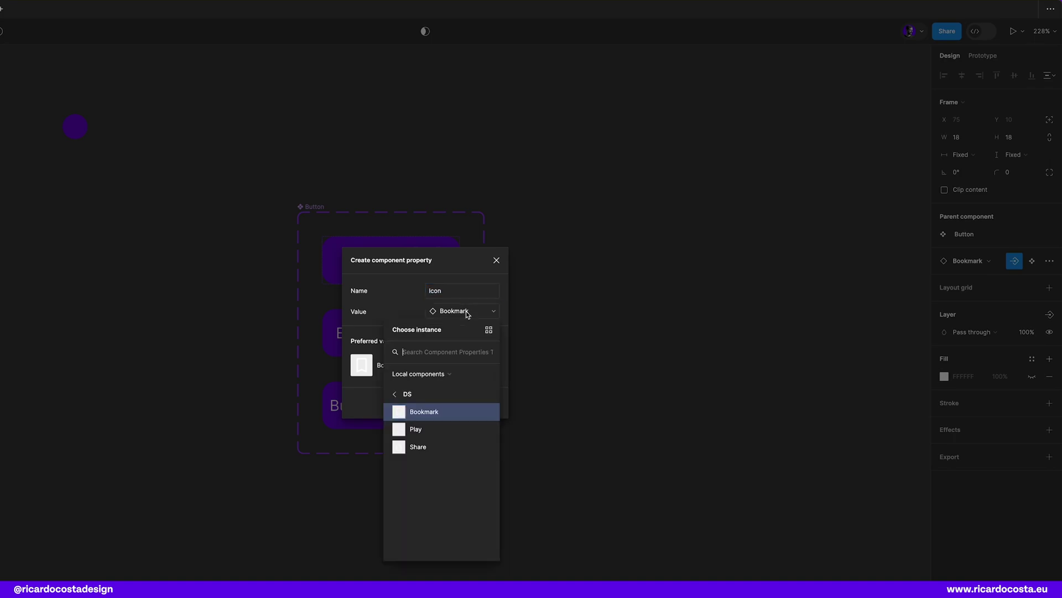
{"action": "left_click", "coordinate": [426, 447]}
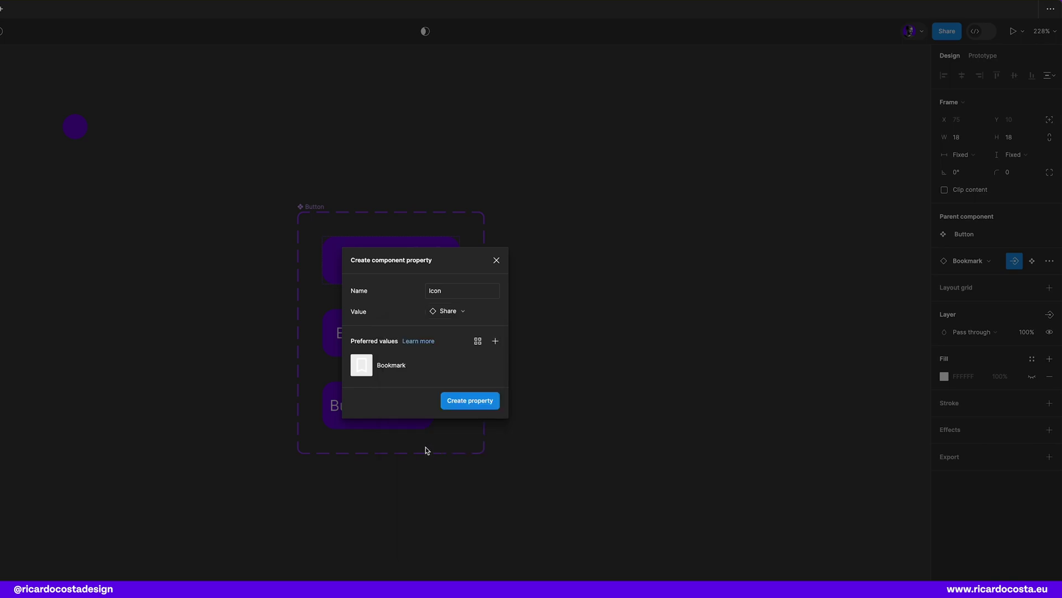
{"action": "left_click", "coordinate": [465, 401]}
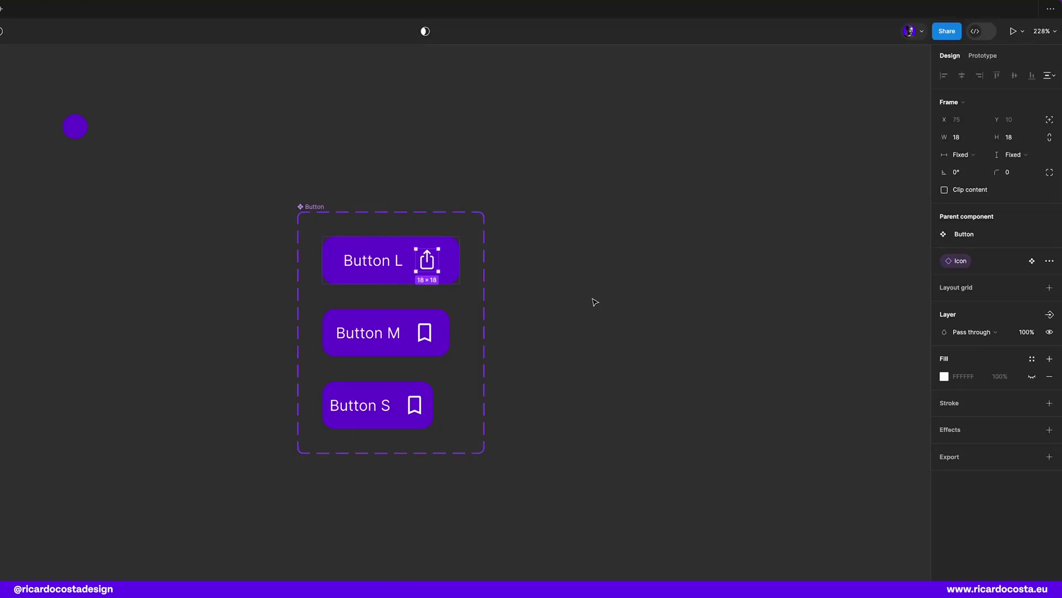
Step: Link the Button M and Button S bookmark icons to the Icon property so they show Share
{"action": "left_click", "coordinate": [565, 344]}
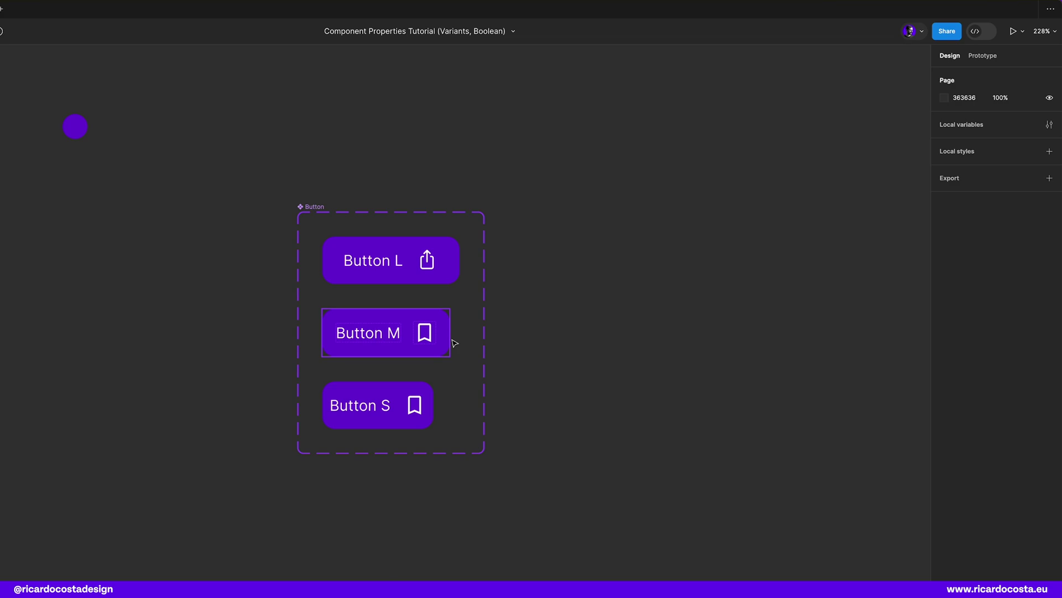
{"action": "left_click", "coordinate": [431, 340], "text": "ctrl"}
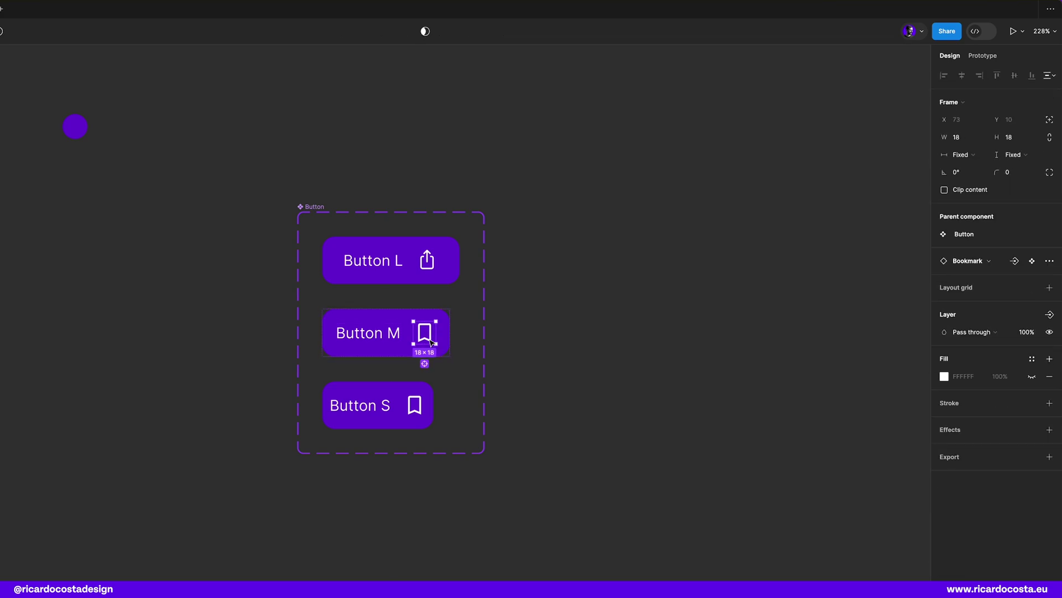
{"action": "left_click", "coordinate": [425, 364]}
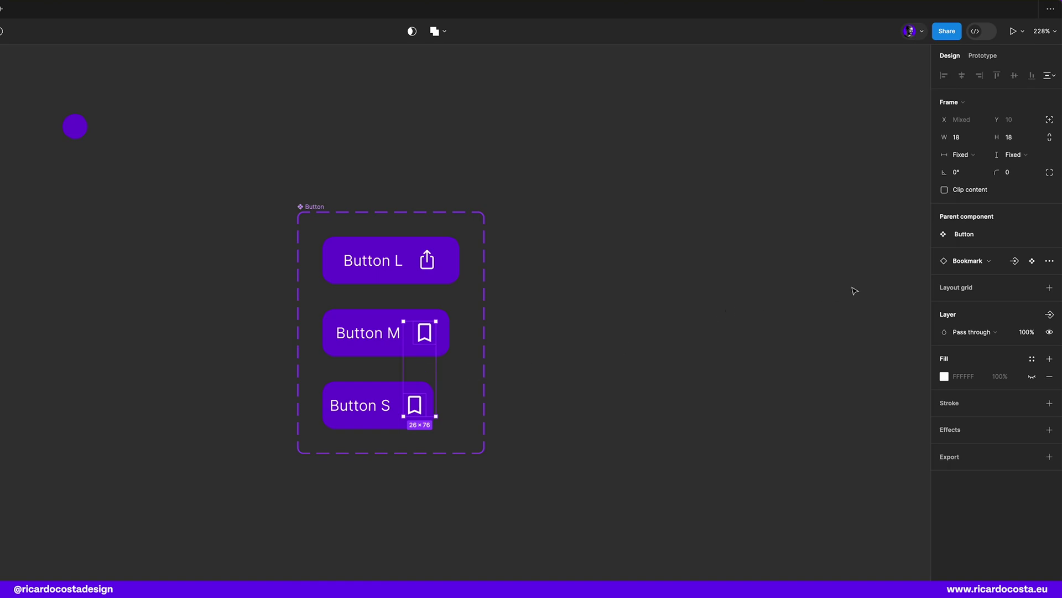
{"action": "left_click", "coordinate": [1014, 262]}
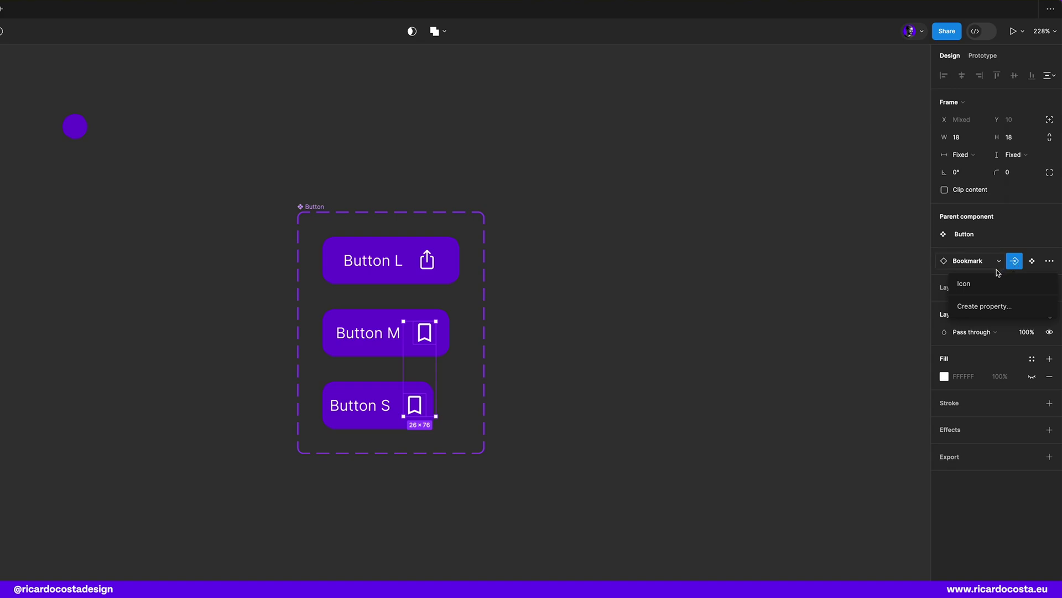
{"action": "left_click", "coordinate": [965, 284]}
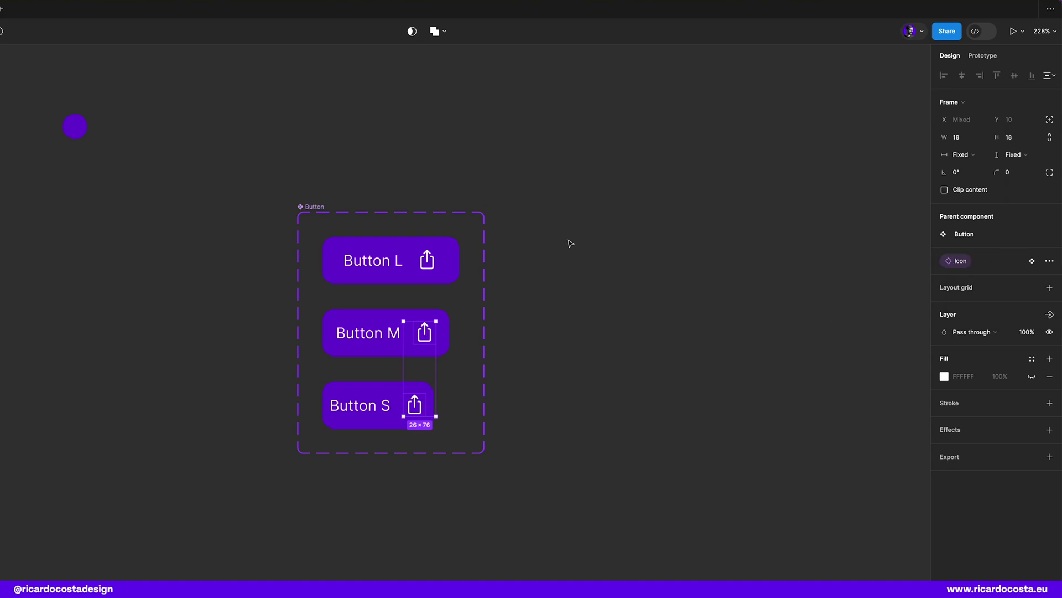
{"action": "left_click", "coordinate": [532, 372]}
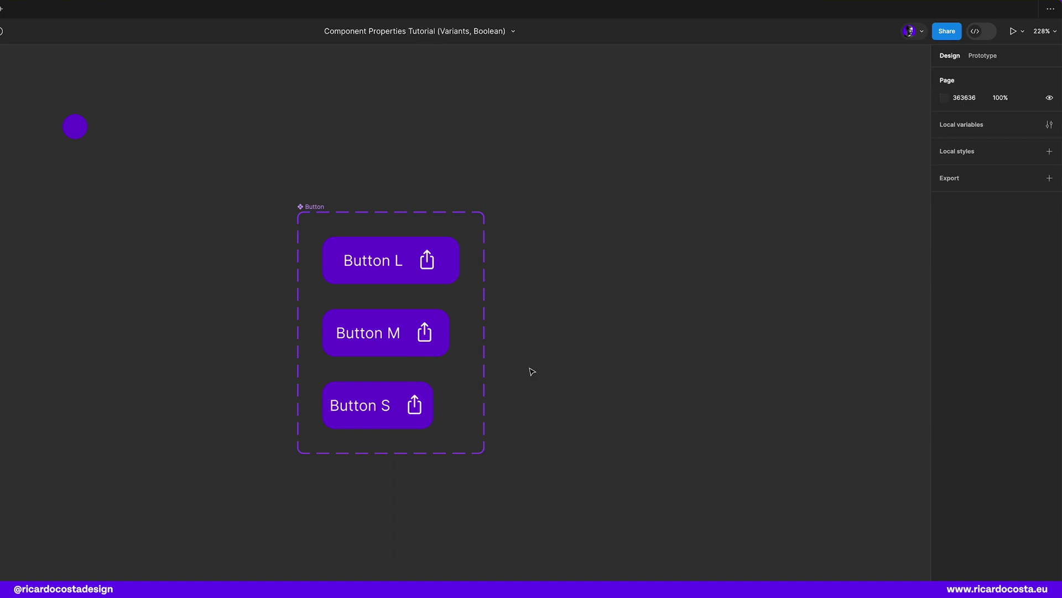
Step: Place a large Button L test instance beside the component set
{"action": "left_click", "coordinate": [409, 277]}
{"action": "left_click_drag", "start_coordinate": [412, 279], "coordinate": [666, 271]}
{"action": "left_click", "coordinate": [1027, 238]}
{"action": "left_click", "coordinate": [1023, 234]}
Step: Swap the test instance's icon to the local Play component
{"action": "left_click", "coordinate": [1024, 251]}
{"action": "left_click", "coordinate": [968, 314]}
{"action": "left_click", "coordinate": [979, 337]}
{"action": "left_click", "coordinate": [978, 352]}
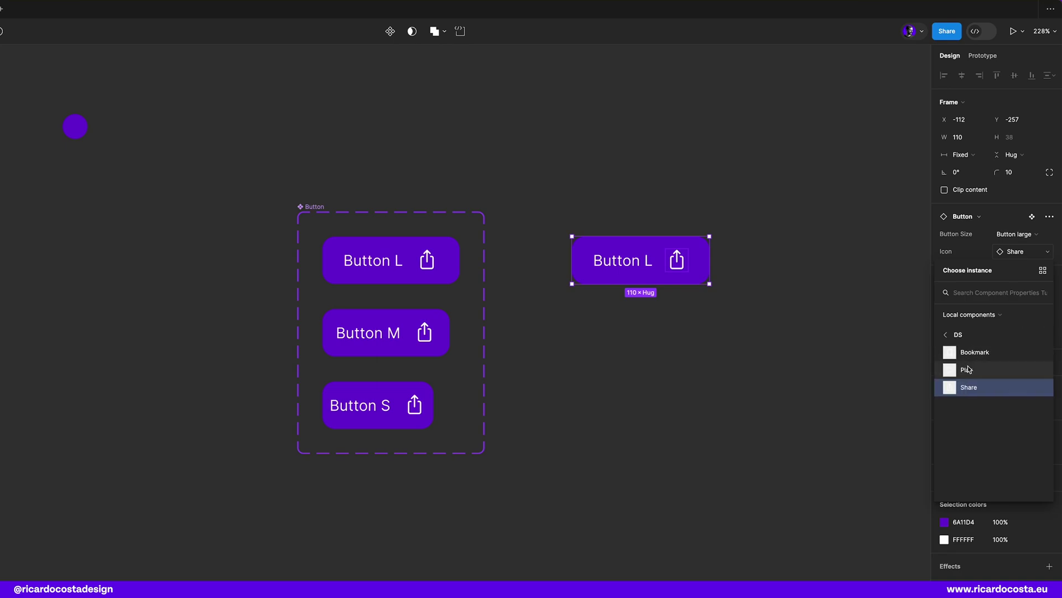
{"action": "left_click", "coordinate": [973, 366]}
{"action": "left_click", "coordinate": [647, 441]}
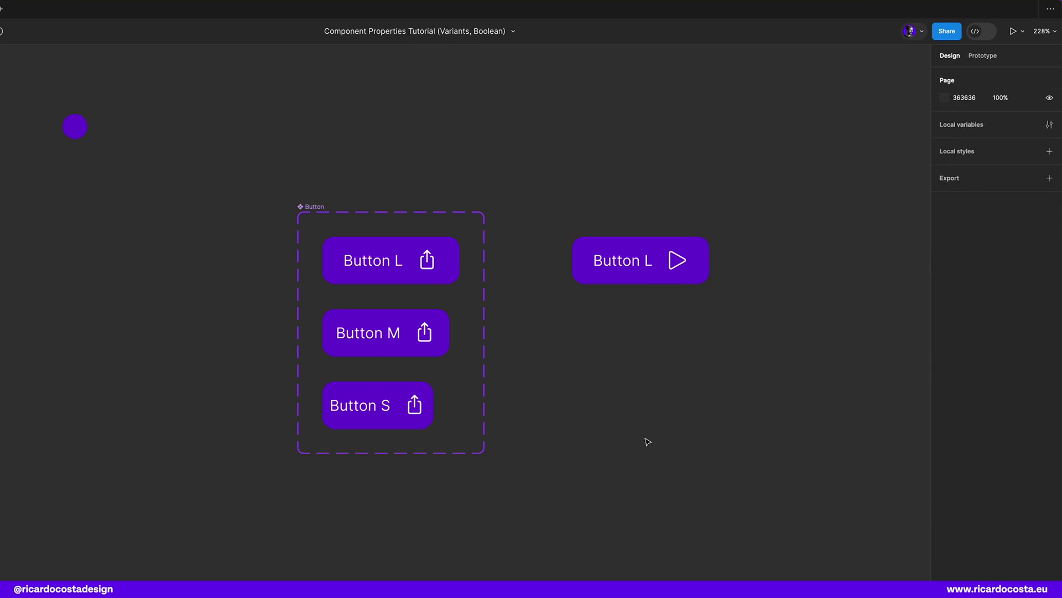
{"action": "left_click", "coordinate": [637, 276]}
Step: Delete the test instance and create a Text property defaulting to 'Button' from Button L's label
{"action": "key", "text": "Delete"}
{"action": "double_click", "coordinate": [385, 267]}
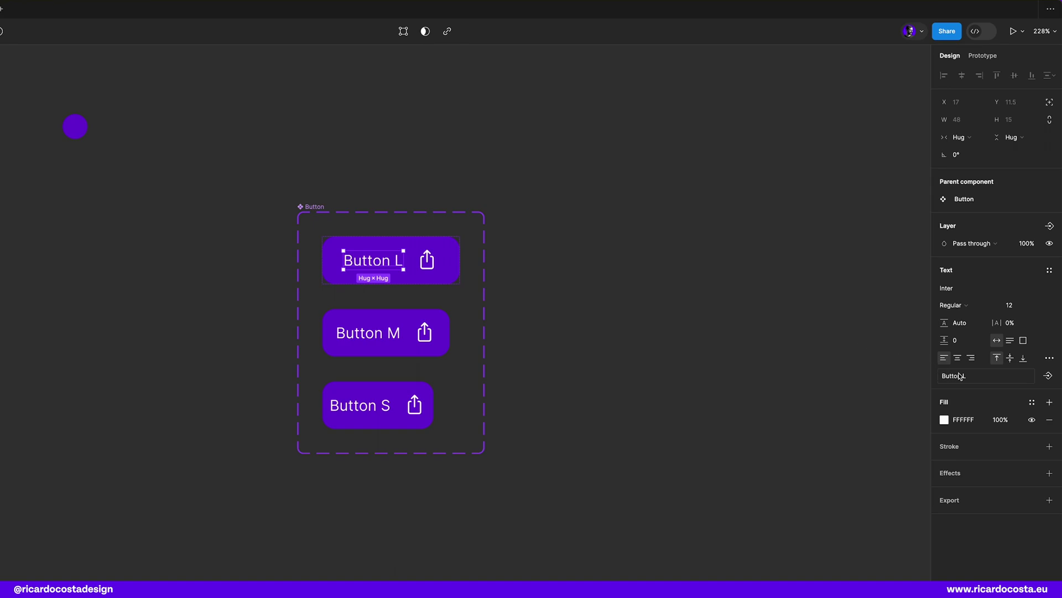
{"action": "left_click", "coordinate": [1048, 378]}
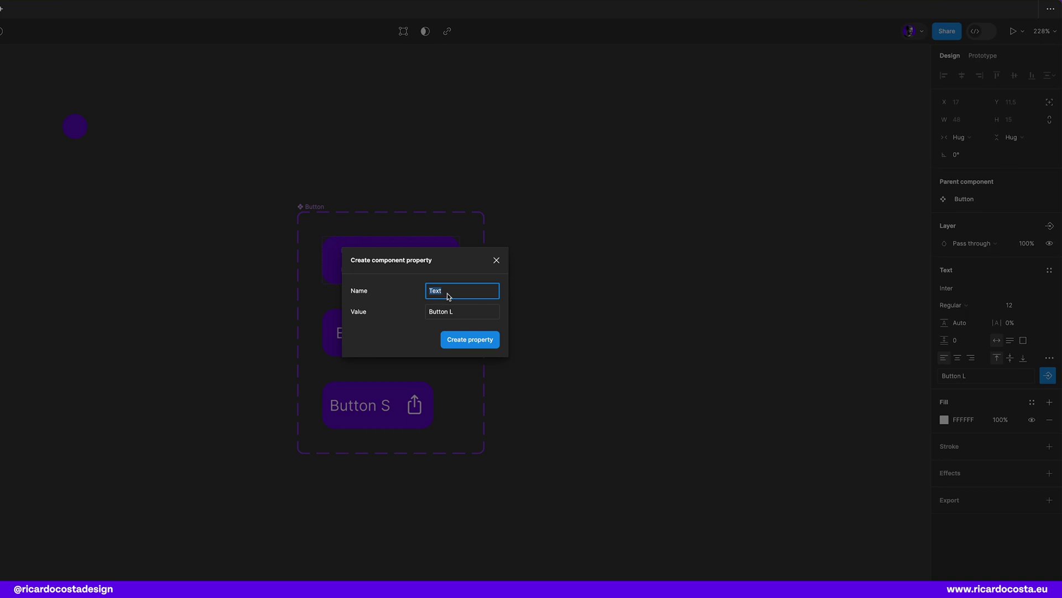
{"action": "left_click", "coordinate": [459, 315]}
{"action": "key", "text": "Right"}
{"action": "key", "text": "BackSpace"}
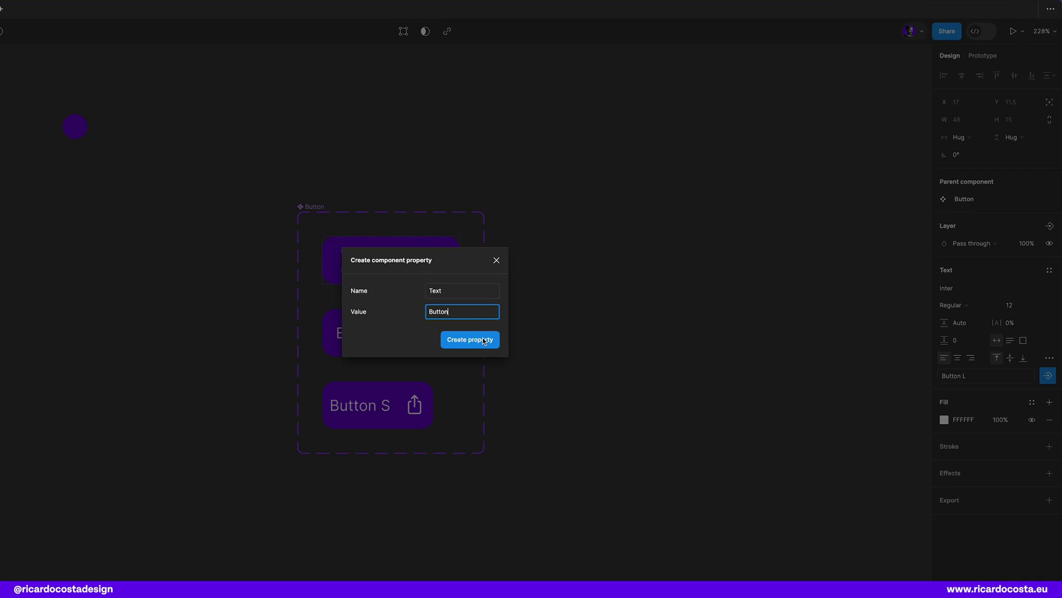
{"action": "left_click", "coordinate": [483, 339]}
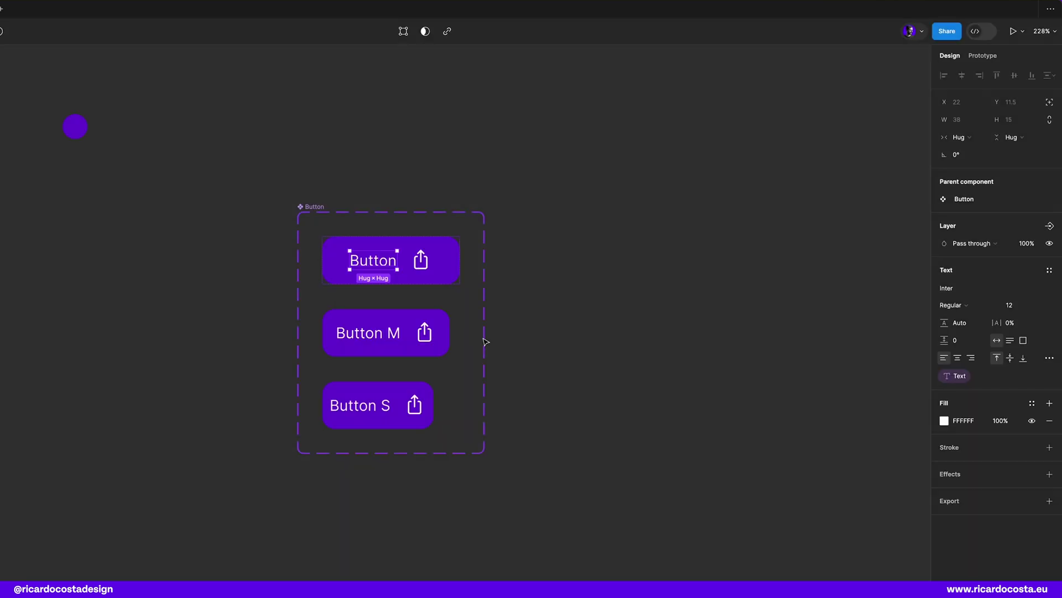
Step: Link the Button M and Button S labels to the Text property
{"action": "double_click", "coordinate": [379, 343]}
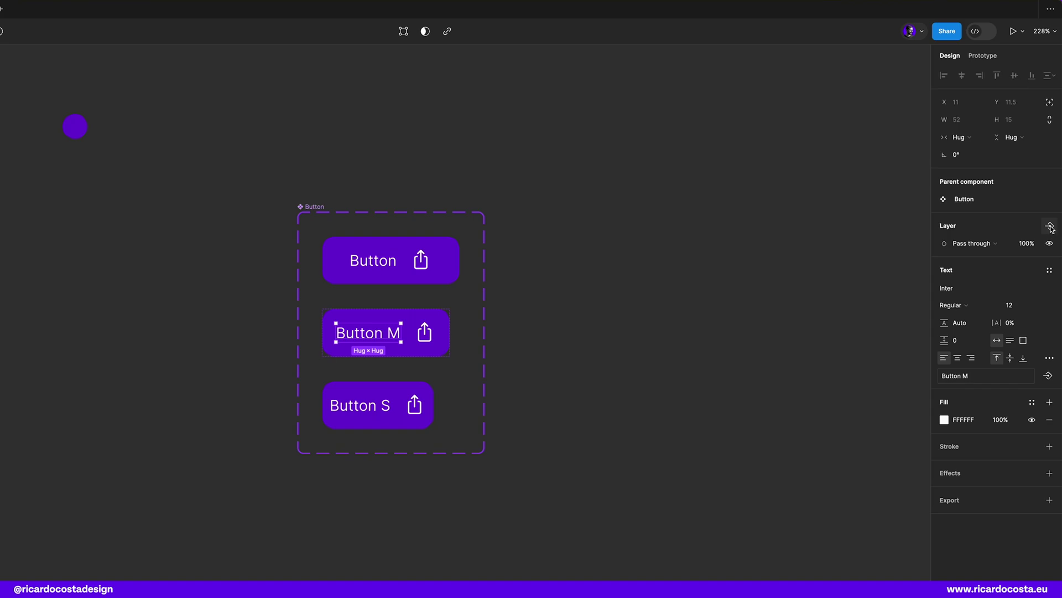
{"action": "left_click", "coordinate": [1048, 377]}
{"action": "left_click", "coordinate": [1029, 397]}
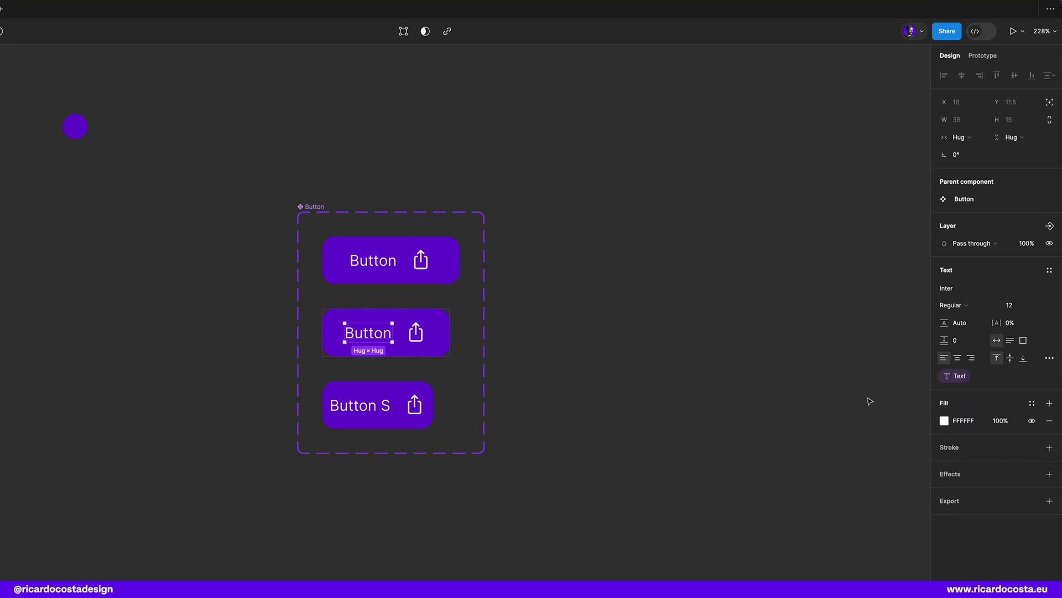
{"action": "double_click", "coordinate": [372, 406]}
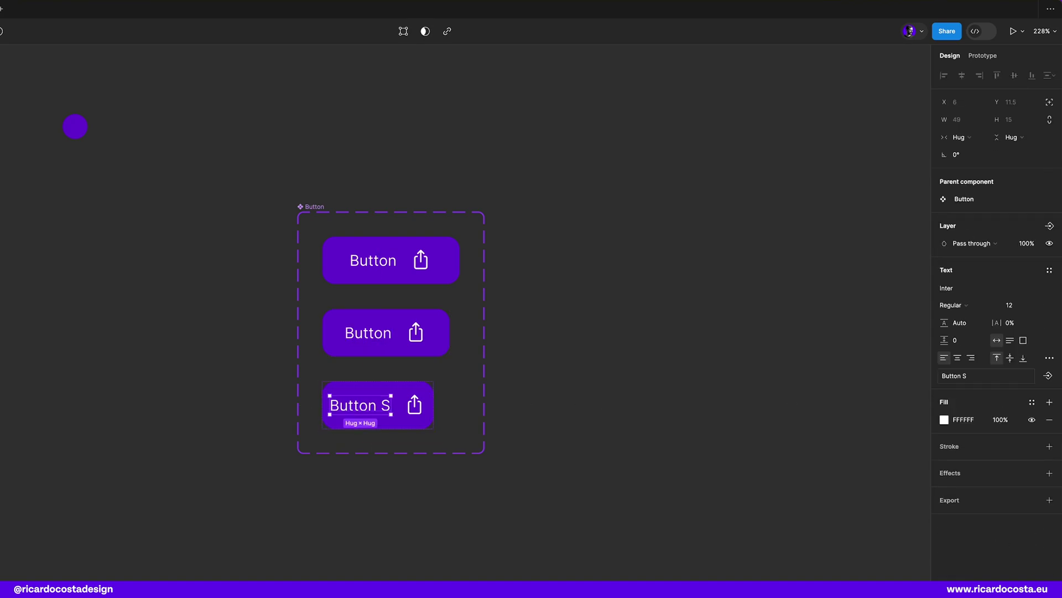
{"action": "left_click", "coordinate": [1048, 375]}
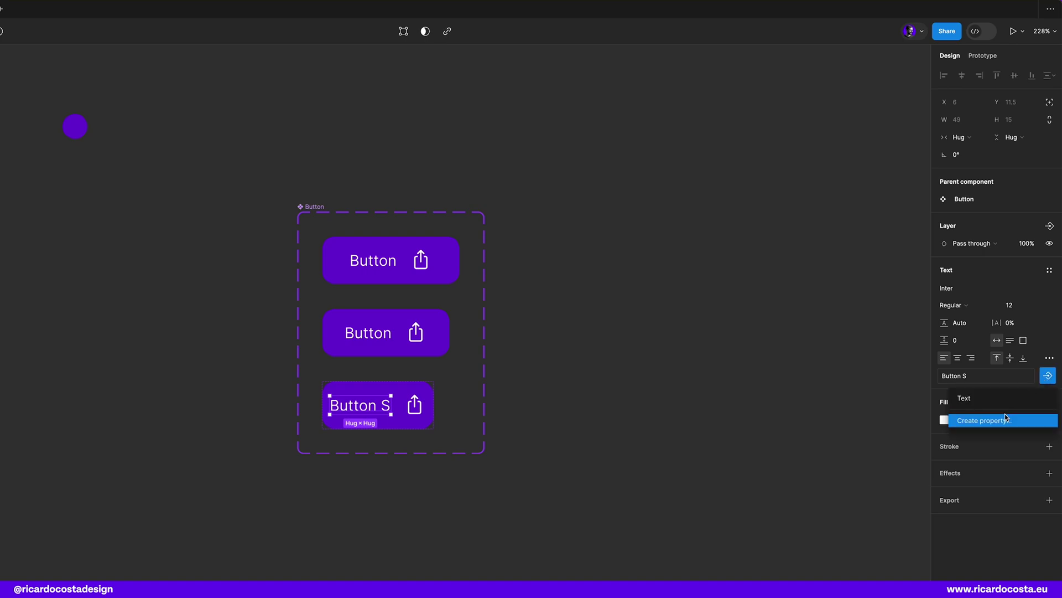
{"action": "left_click", "coordinate": [967, 400]}
{"action": "left_click", "coordinate": [620, 397]}
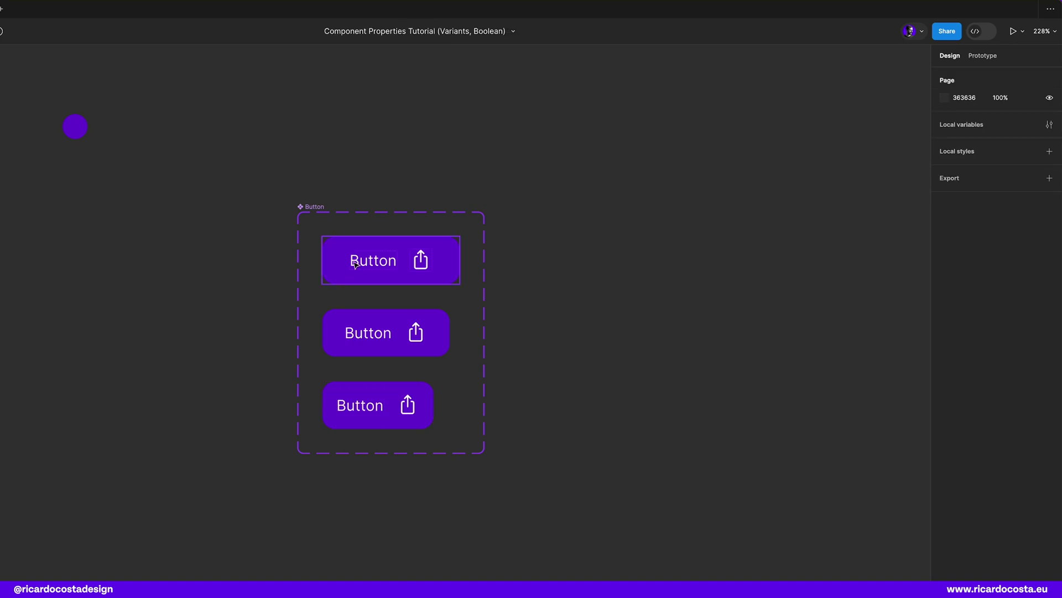
{"action": "left_click", "coordinate": [410, 273]}
{"action": "left_click_drag", "start_coordinate": [410, 273], "coordinate": [743, 273]}
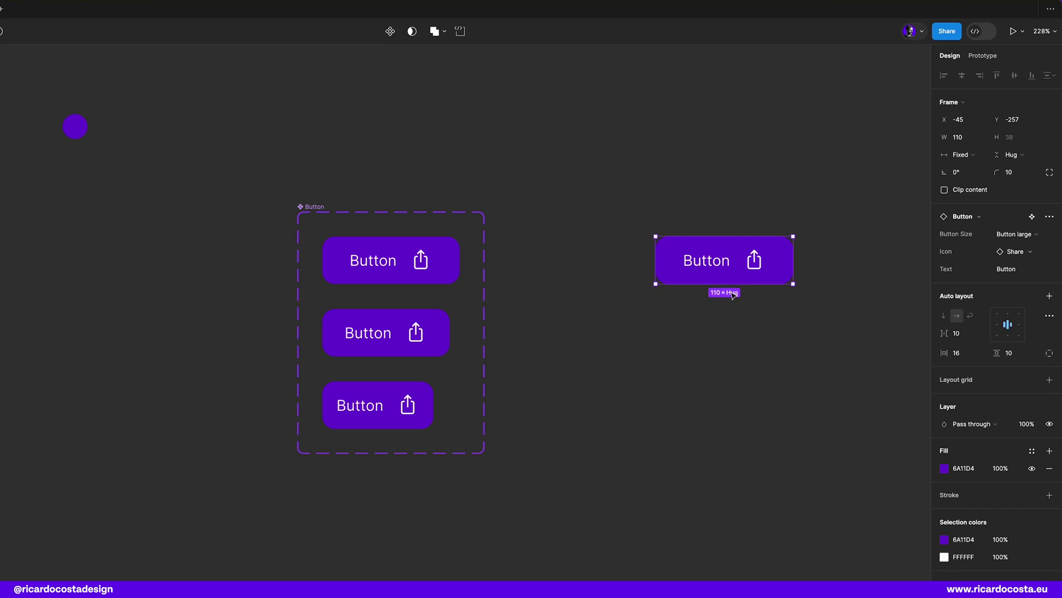
{"action": "left_click", "coordinate": [1007, 270]}
{"action": "type", "text": "Like this video"}
{"action": "key", "text": "Return"}
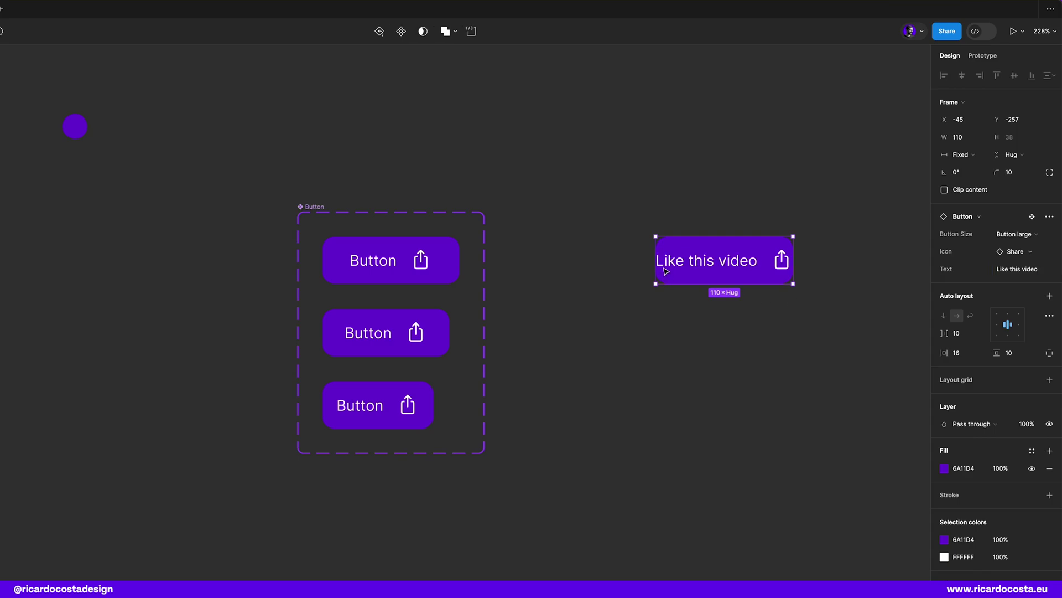
{"action": "left_click_drag", "start_coordinate": [656, 264], "coordinate": [606, 264]}
{"action": "left_click", "coordinate": [657, 394]}
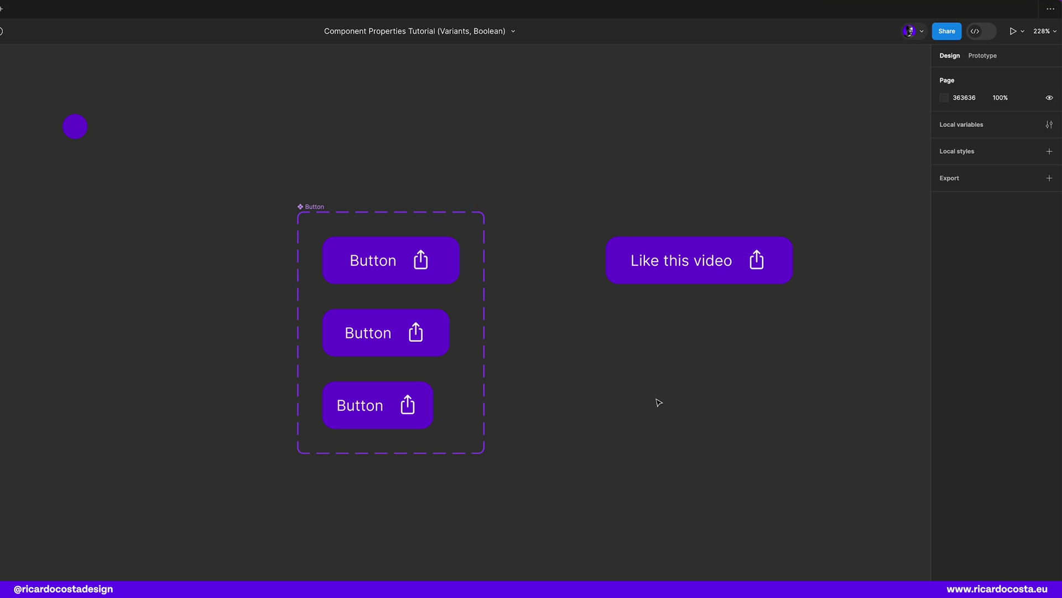
{"action": "left_click_drag", "start_coordinate": [658, 381], "coordinate": [712, 198]}
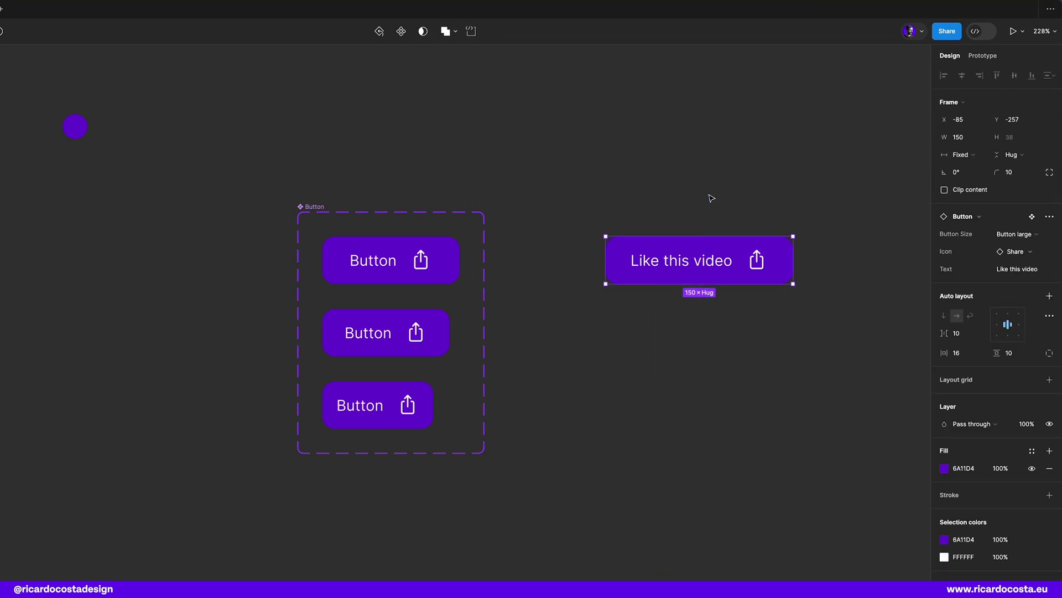
{"action": "key", "text": "Delete"}
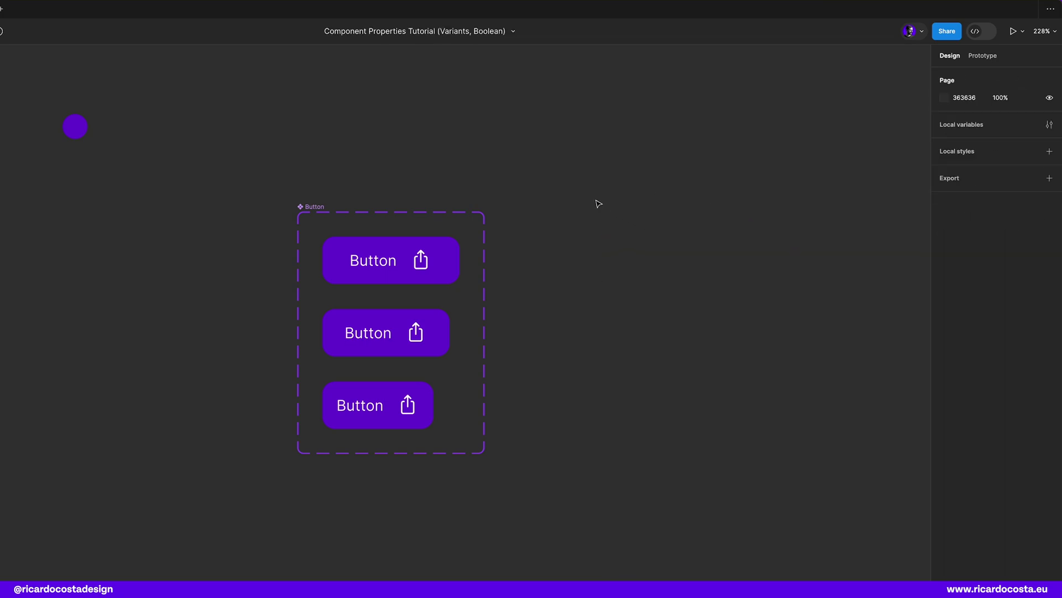
Step: Create a 'Text visibility' boolean property defaulting to True on Button L's label layer
{"action": "scroll", "coordinate": [523, 294], "scroll_direction": "up", "scroll_amount": 1}
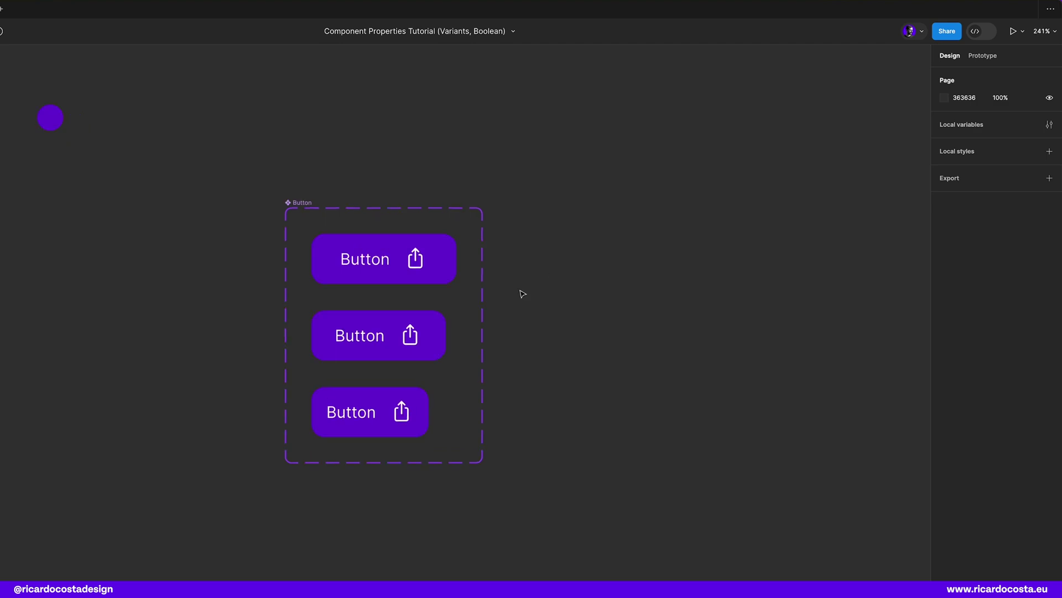
{"action": "left_click_drag", "start_coordinate": [523, 293], "coordinate": [535, 295]}
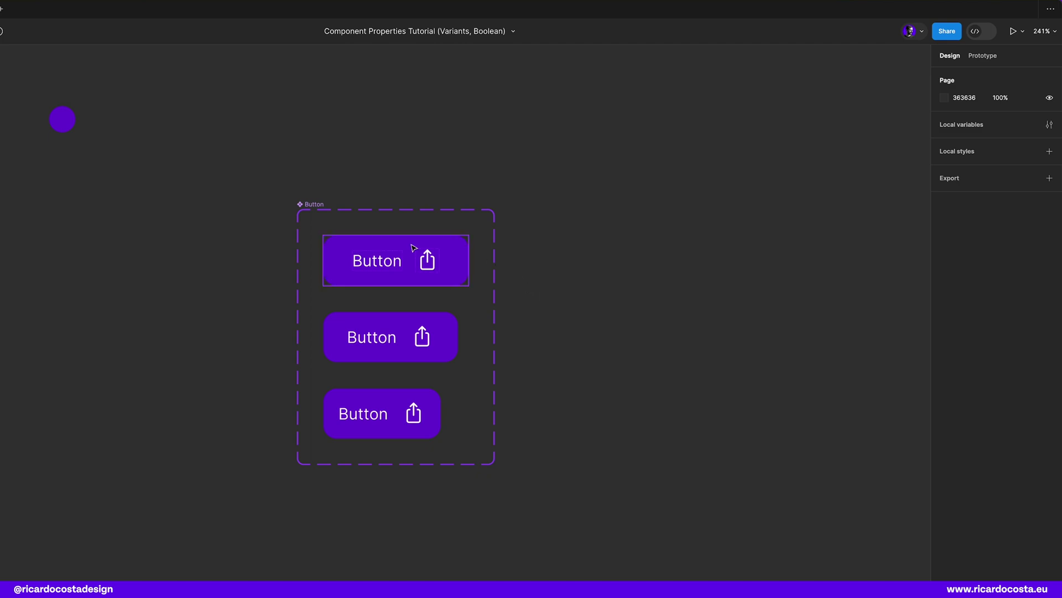
{"action": "left_click", "coordinate": [412, 246]}
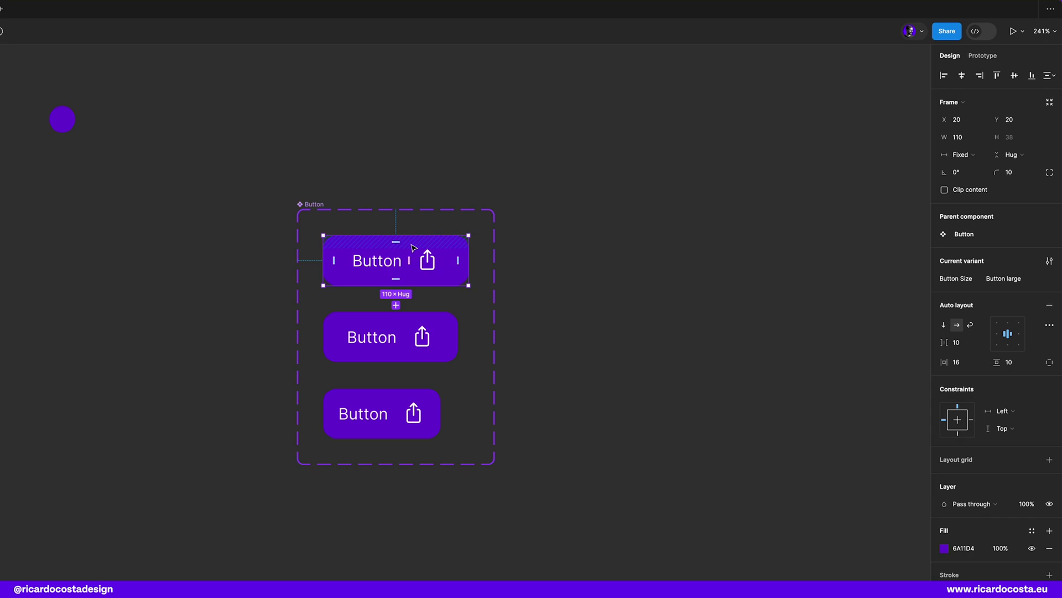
{"action": "left_click", "coordinate": [400, 264]}
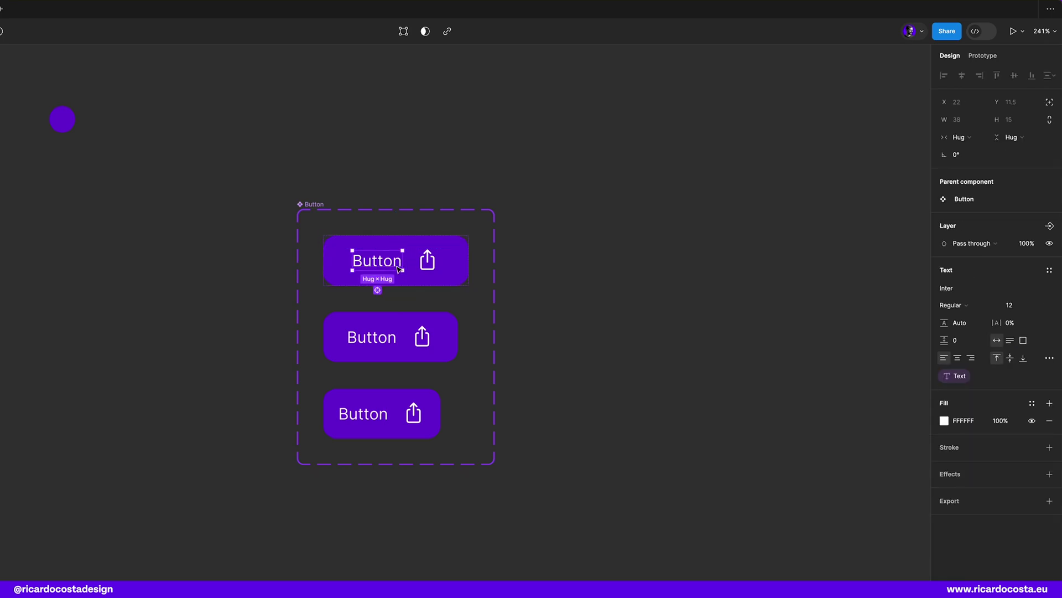
{"action": "left_click", "coordinate": [1050, 227]}
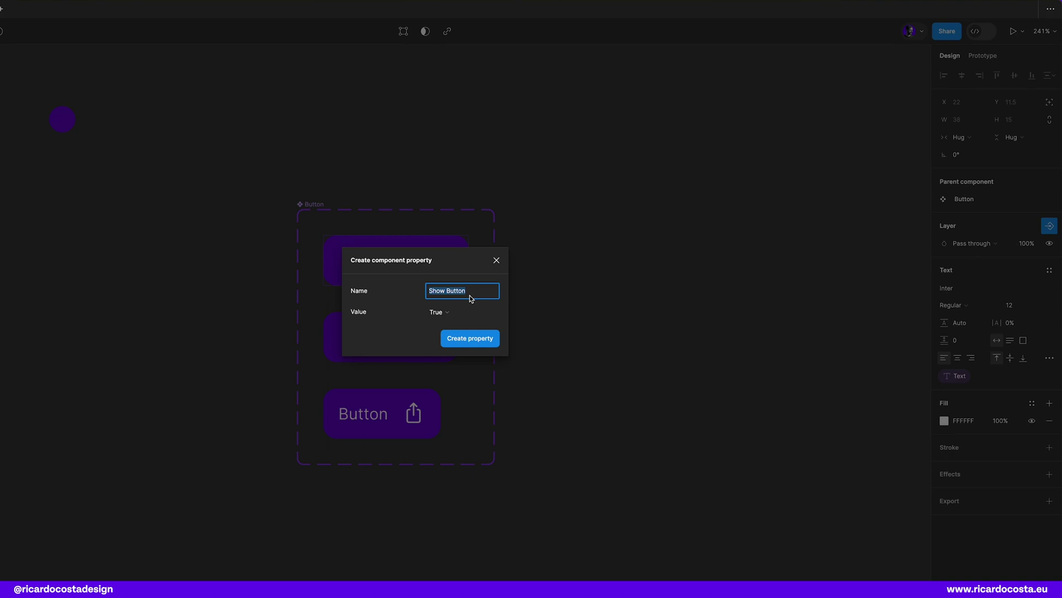
{"action": "type", "text": "Text visibility"}
{"action": "left_click", "coordinate": [472, 316]}
{"action": "left_click", "coordinate": [474, 313]}
{"action": "left_click", "coordinate": [474, 341]}
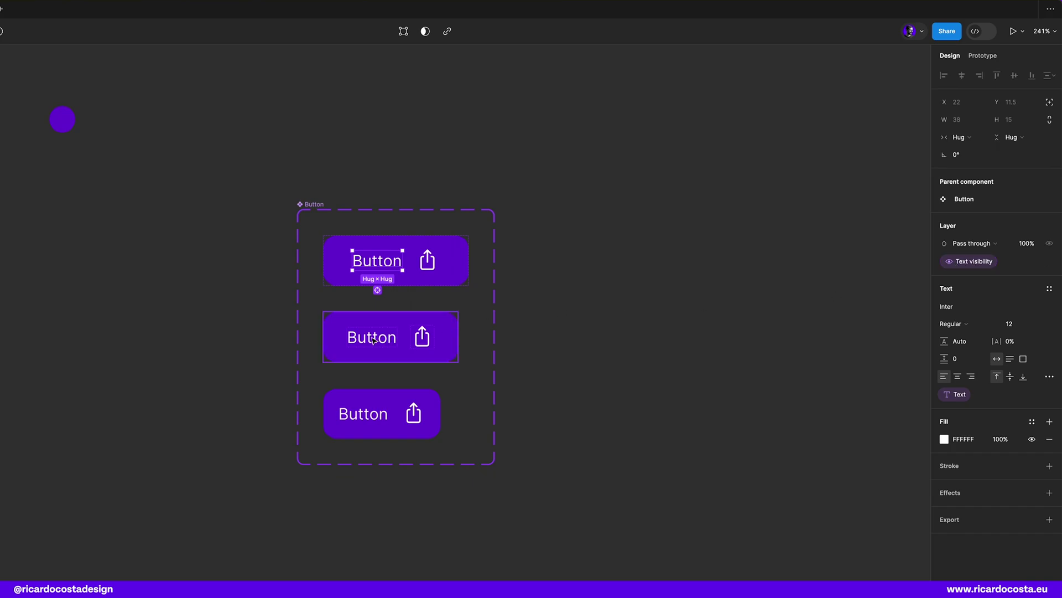
Step: Apply Text visibility to the labels of all three Button variants
{"action": "left_click", "coordinate": [378, 290]}
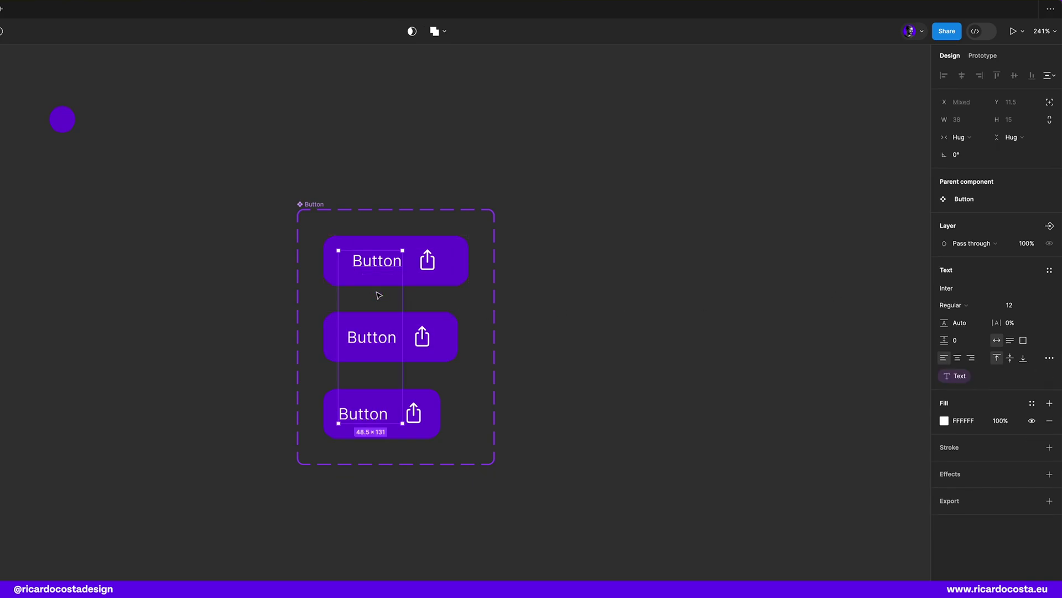
{"action": "left_click", "coordinate": [1051, 227]}
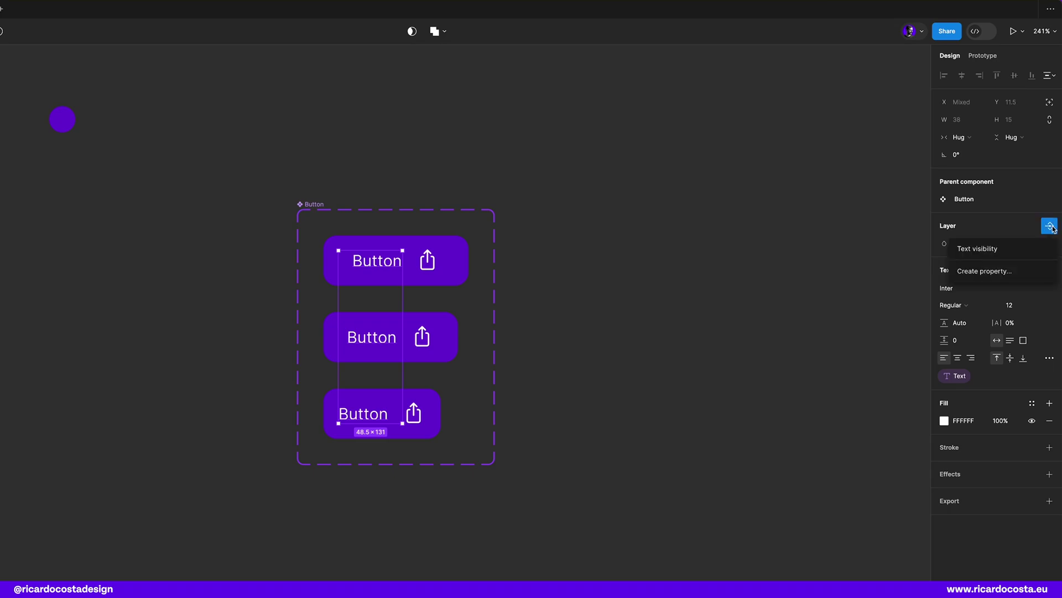
{"action": "left_click", "coordinate": [989, 249]}
{"action": "left_click", "coordinate": [856, 291]}
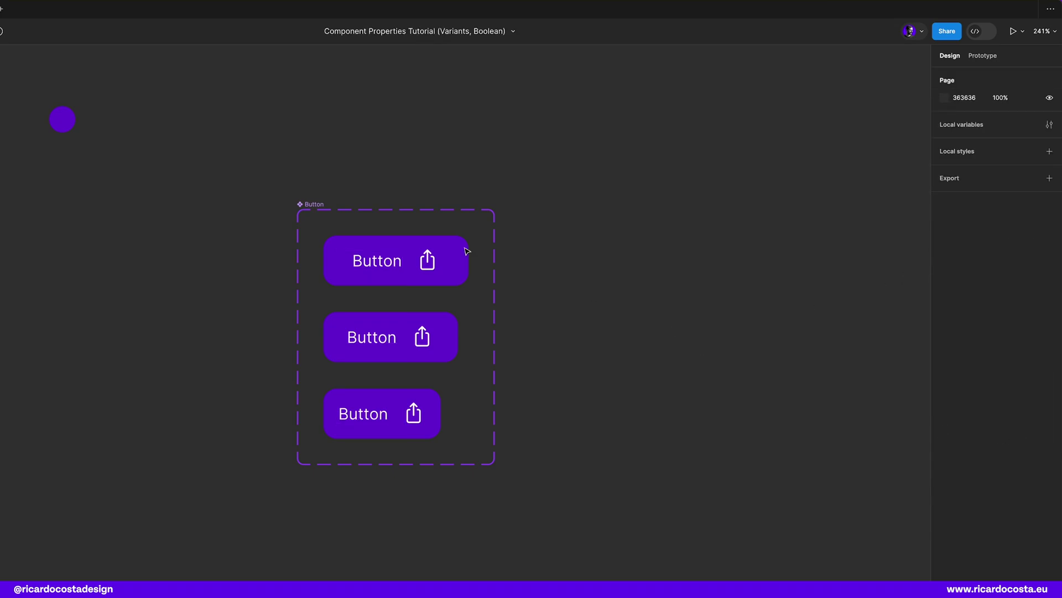
{"action": "left_click", "coordinate": [462, 250]}
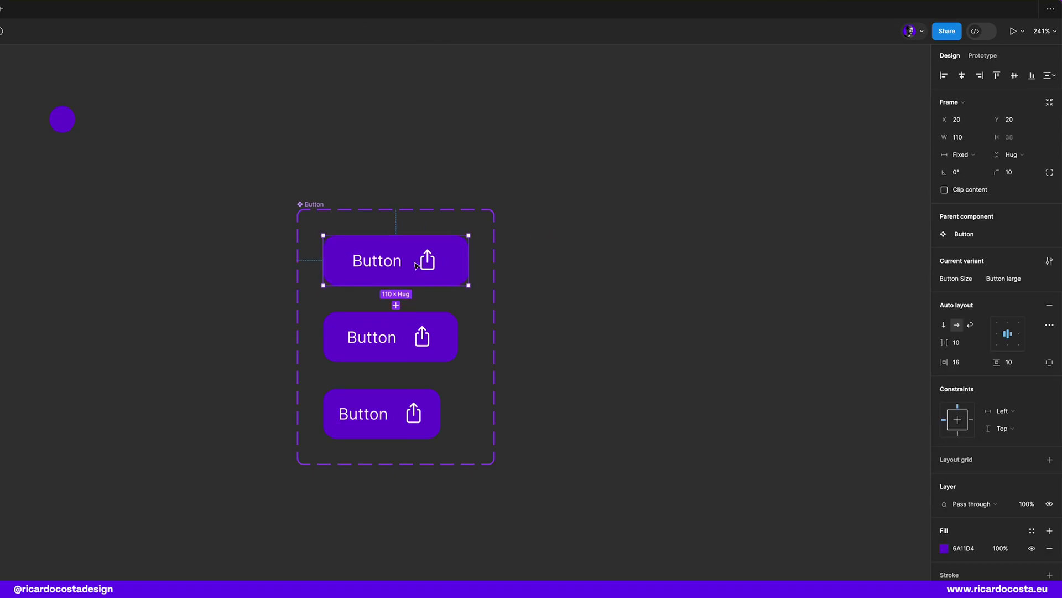
{"action": "left_click_drag", "start_coordinate": [414, 266], "coordinate": [707, 281]}
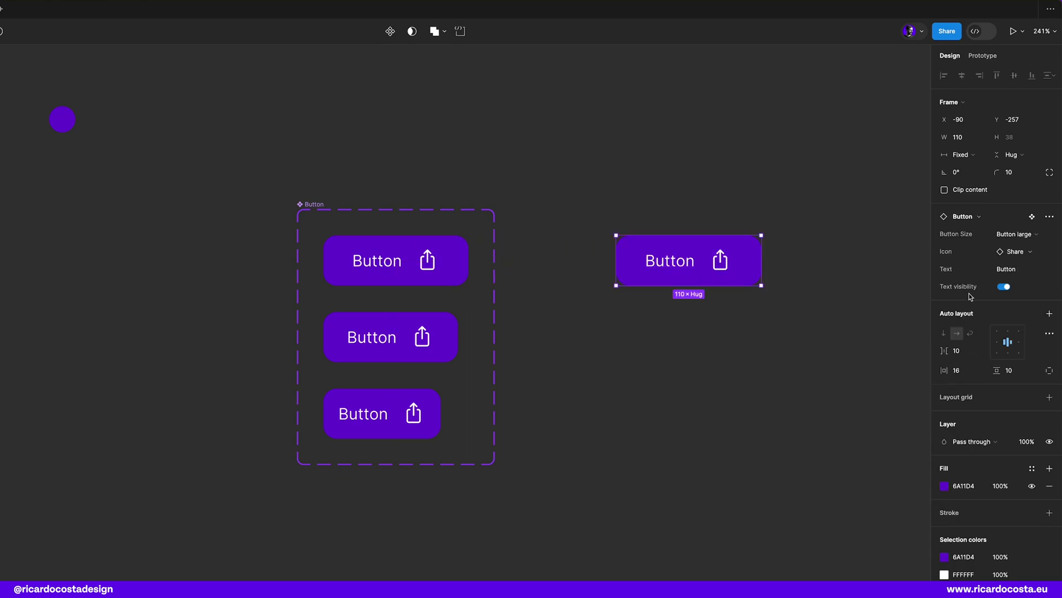
{"action": "left_click", "coordinate": [1004, 288]}
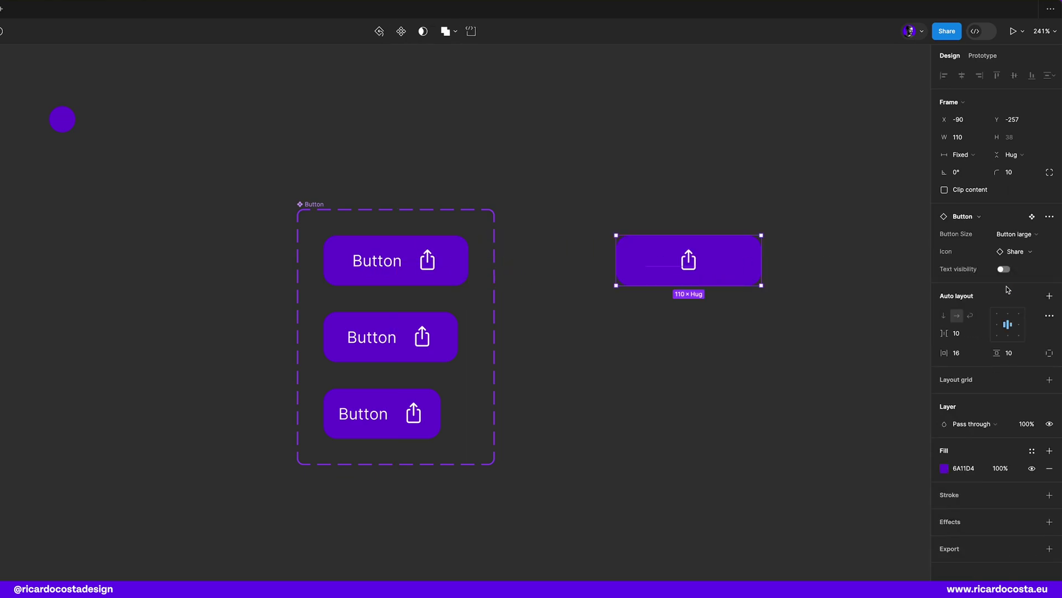
{"action": "left_click", "coordinate": [1004, 269]}
{"action": "left_click_drag", "start_coordinate": [808, 367], "coordinate": [540, 177]}
{"action": "key", "text": "Delete"}
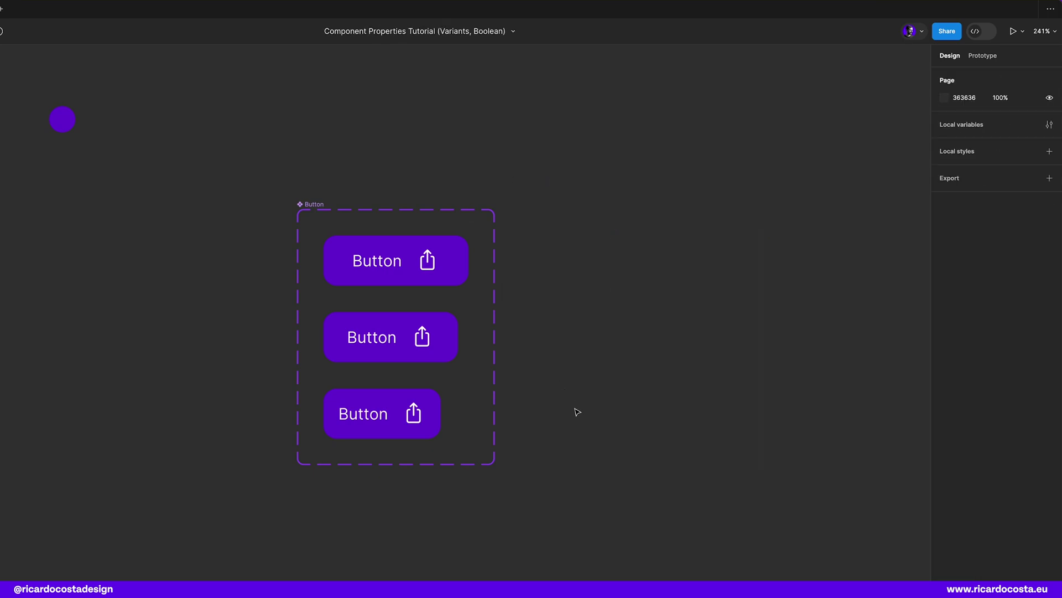
Step: Select all three share icons and give them an 'Icon visibility' boolean property defaulting to False
{"action": "left_click", "coordinate": [432, 265]}
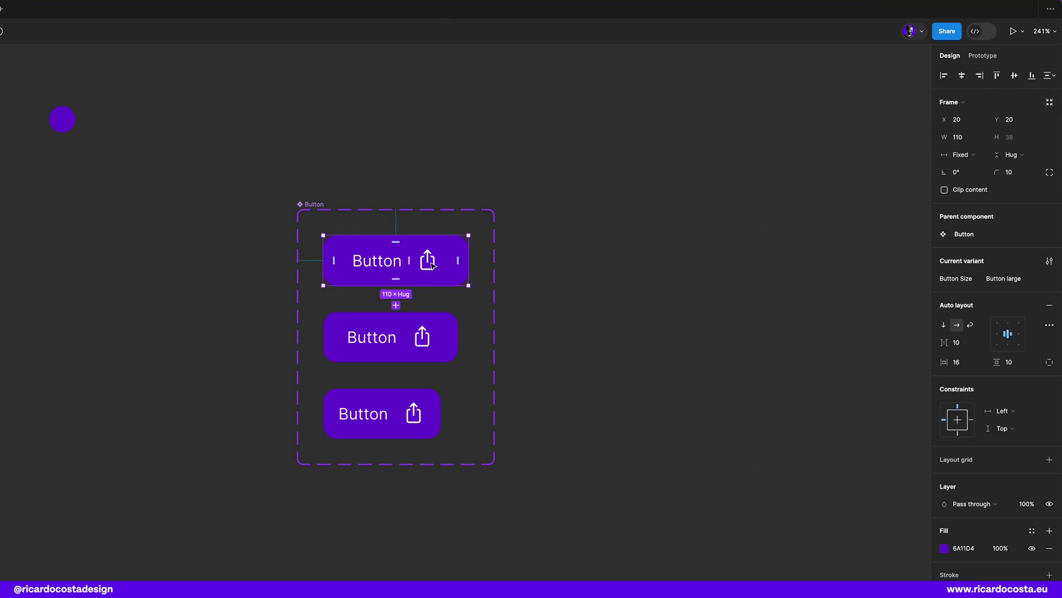
{"action": "left_click", "coordinate": [432, 265]}
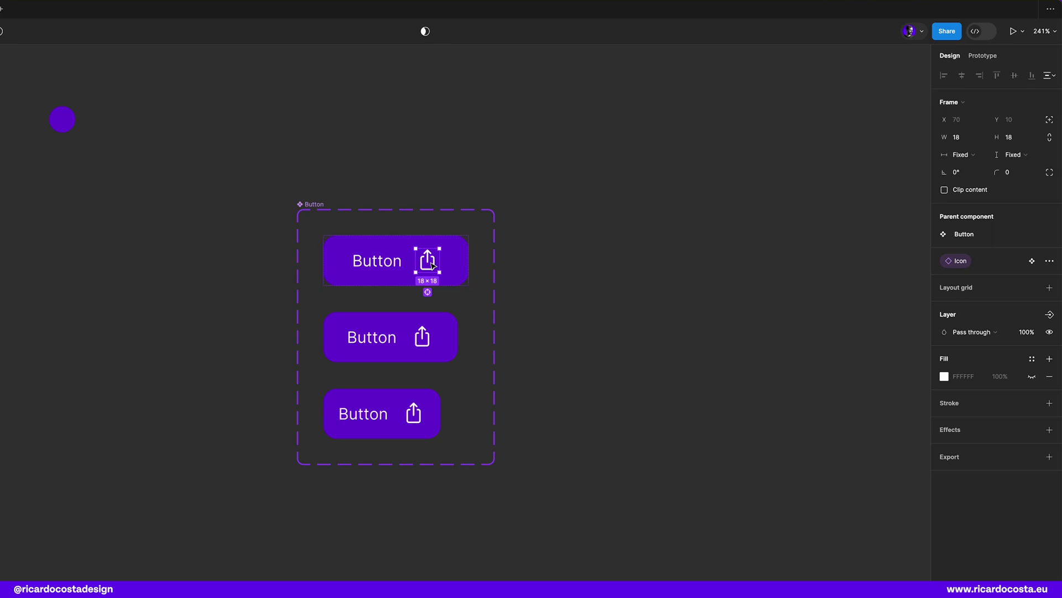
{"action": "key", "text": "super+alt+a"}
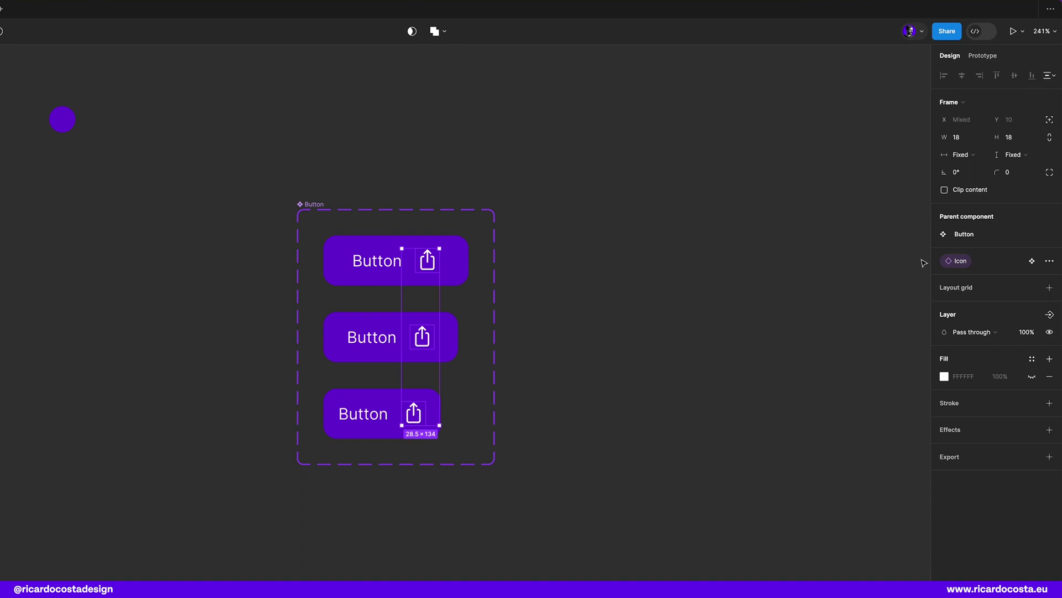
{"action": "left_click", "coordinate": [1048, 314]}
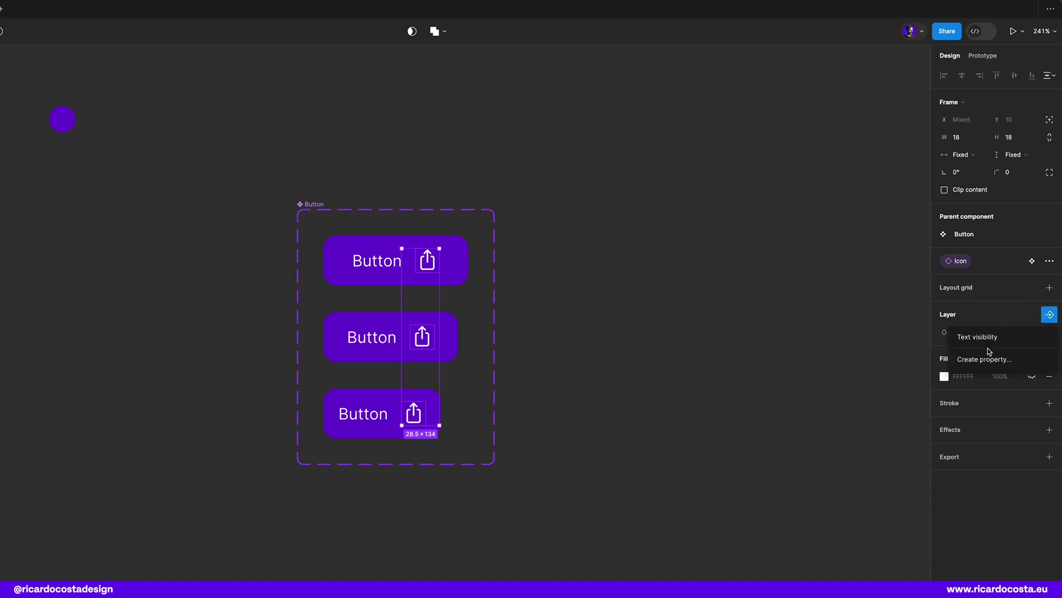
{"action": "left_click", "coordinate": [987, 357]}
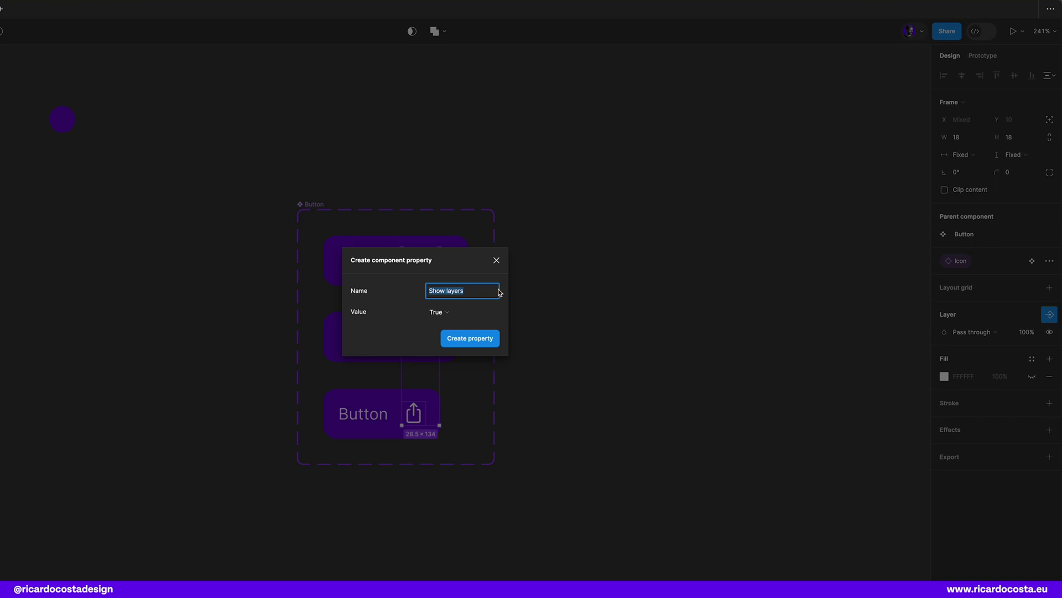
{"action": "type", "text": "Icon visibility"}
{"action": "left_click", "coordinate": [437, 312]}
{"action": "left_click", "coordinate": [456, 325]}
{"action": "left_click", "coordinate": [465, 339]}
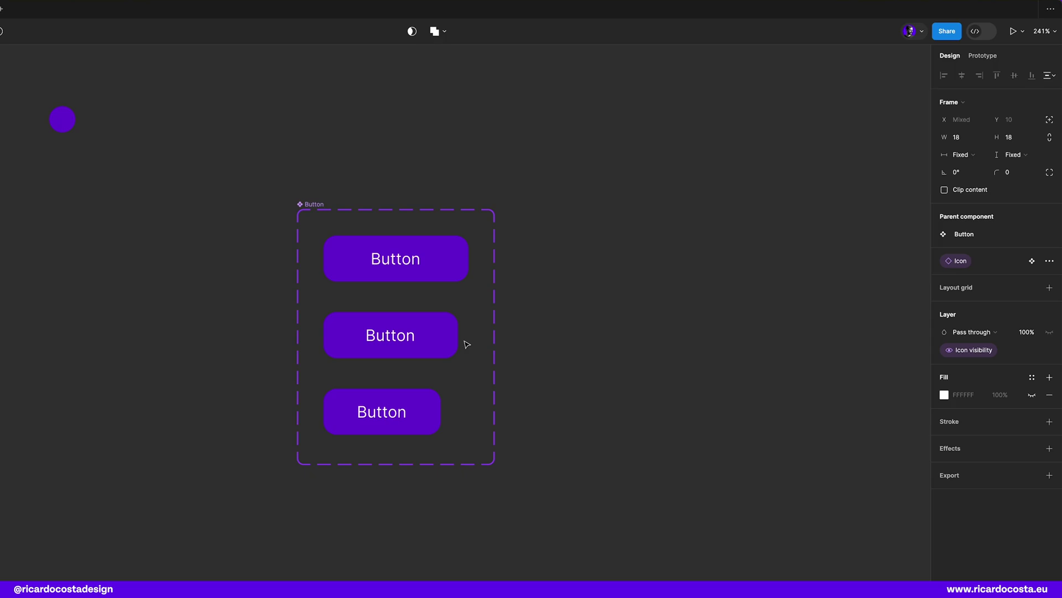
Step: Drag a Button instance beside the component set and set its size to medium
{"action": "left_click", "coordinate": [613, 325]}
{"action": "left_click", "coordinate": [414, 238]}
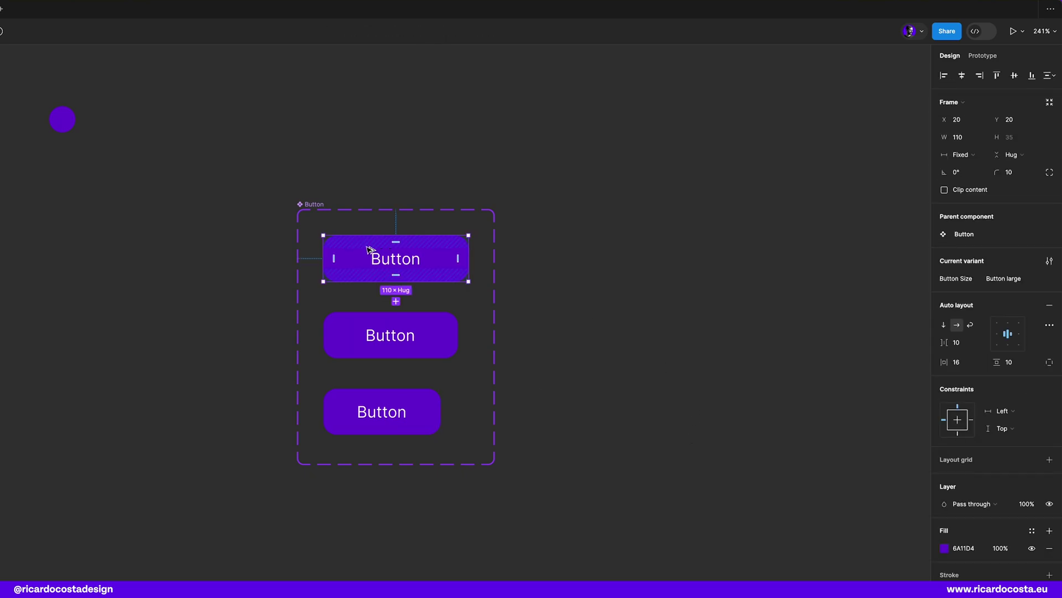
{"action": "left_click_drag", "start_coordinate": [365, 250], "coordinate": [623, 257]}
{"action": "scroll", "coordinate": [762, 339], "scroll_direction": "right", "scroll_amount": 5}
{"action": "left_click", "coordinate": [1017, 234]}
{"action": "left_click", "coordinate": [1013, 247]}
{"action": "left_click", "coordinate": [1014, 234]}
{"action": "left_click", "coordinate": [1011, 249]}
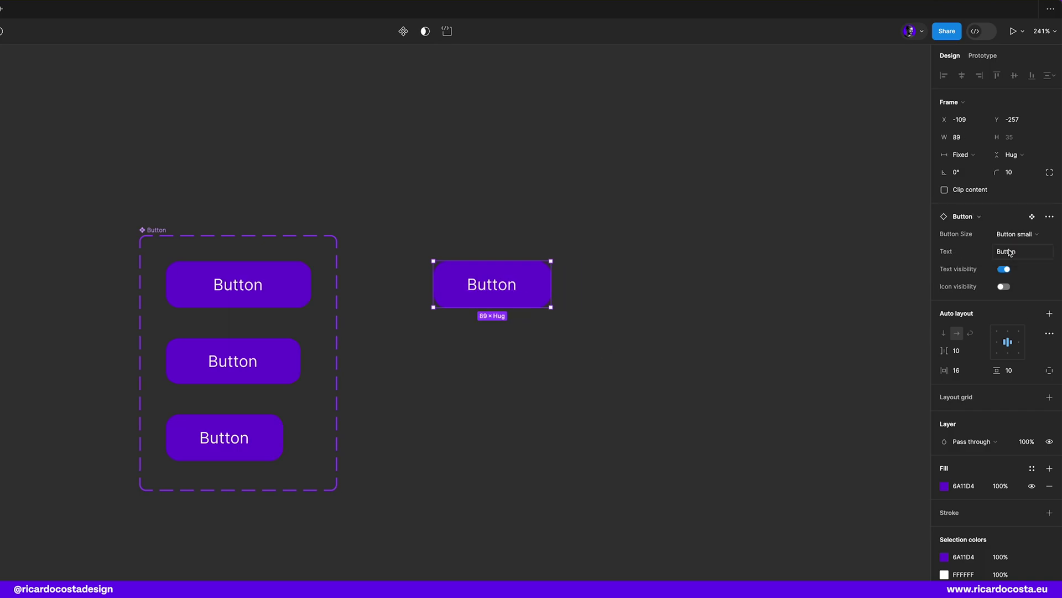
{"action": "left_click", "coordinate": [1015, 234]}
{"action": "left_click", "coordinate": [1014, 221]}
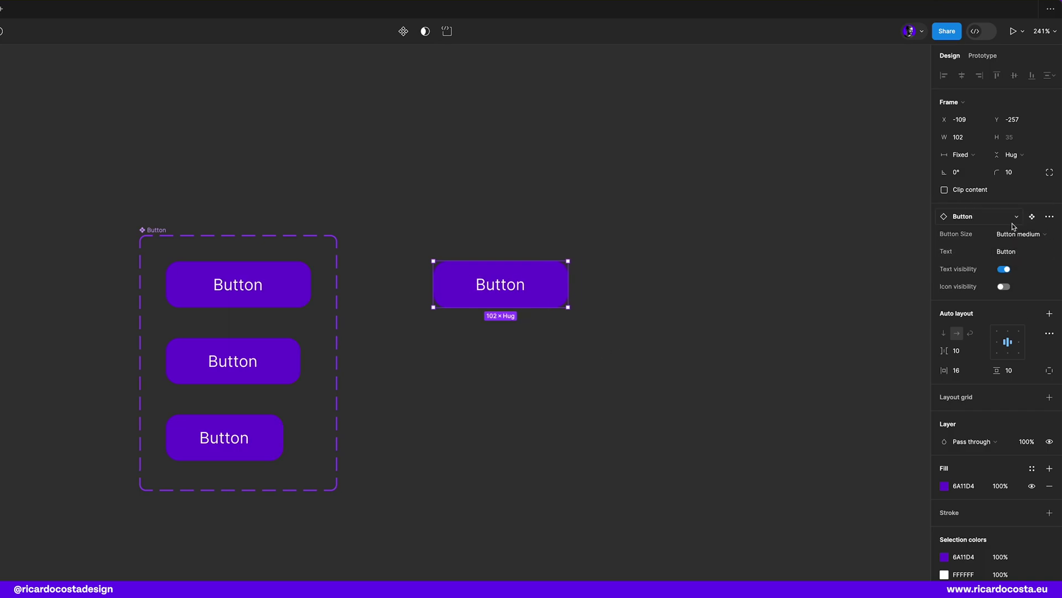
Step: Turn on Icon visibility for the instance and swap its icon to Play
{"action": "left_click", "coordinate": [1010, 253]}
{"action": "left_click", "coordinate": [1006, 286]}
{"action": "left_click", "coordinate": [1014, 252]}
{"action": "left_click", "coordinate": [965, 369]}
Step: Change the instance's label to 'Subscribe' and turn Text visibility off, leaving only the Play icon
{"action": "left_click", "coordinate": [1013, 271]}
{"action": "type", "text": "Subscribe"}
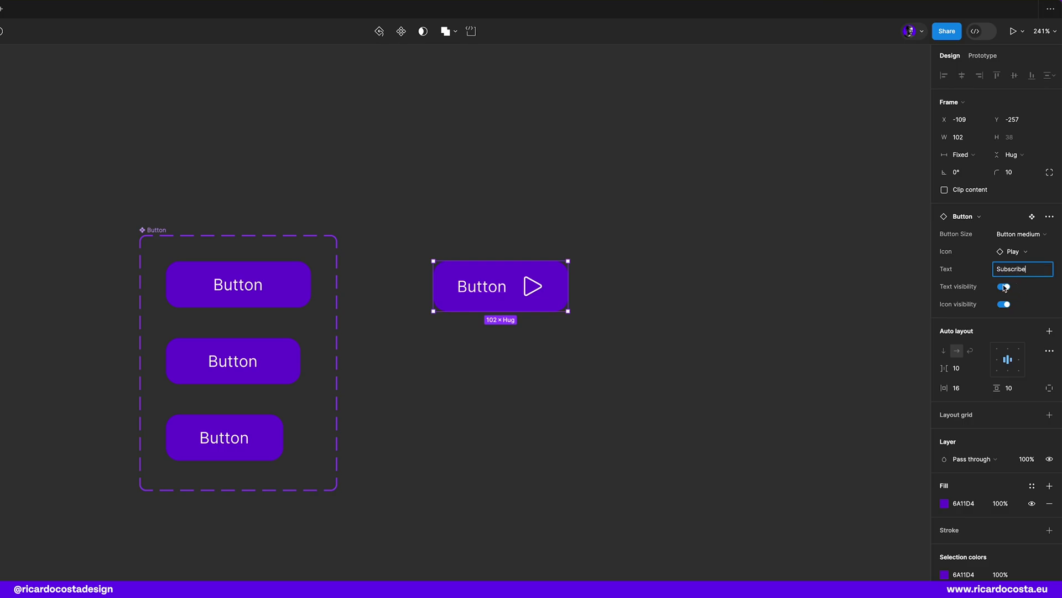
{"action": "left_click", "coordinate": [1004, 287]}
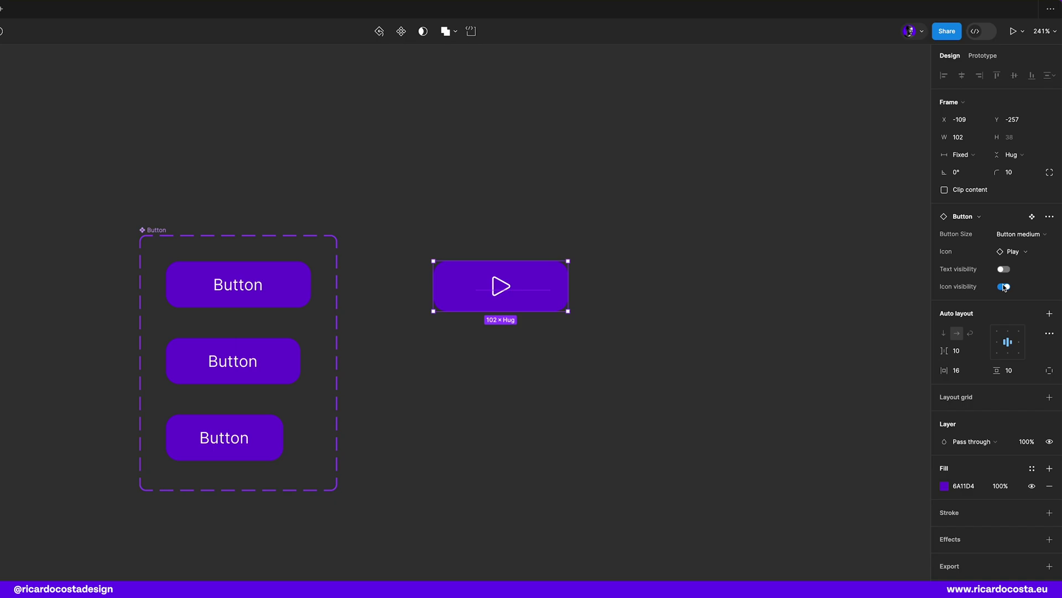
{"action": "left_click", "coordinate": [1005, 269]}
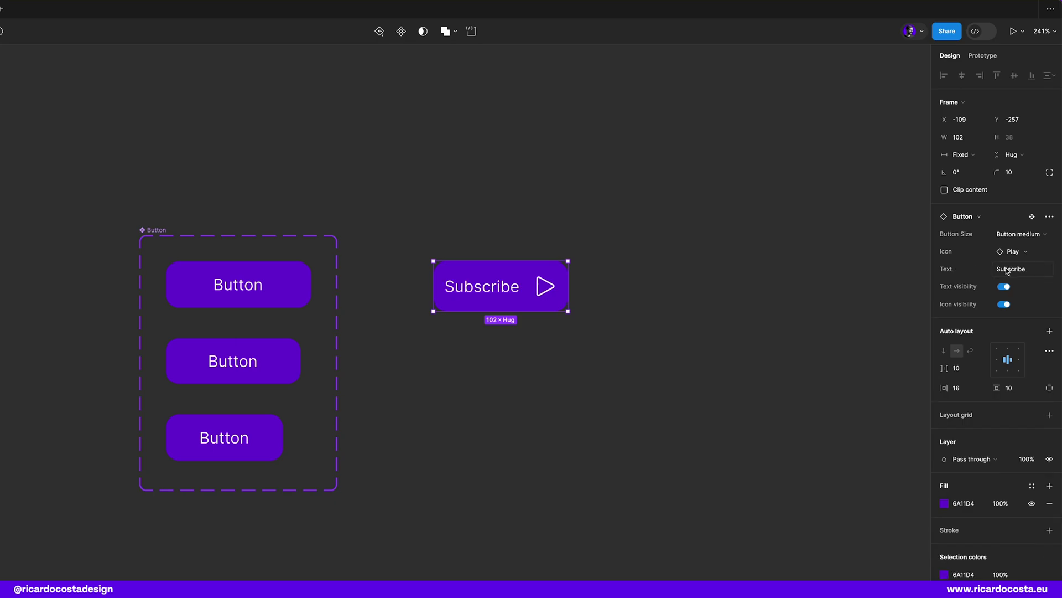
{"action": "left_click", "coordinate": [1005, 288]}
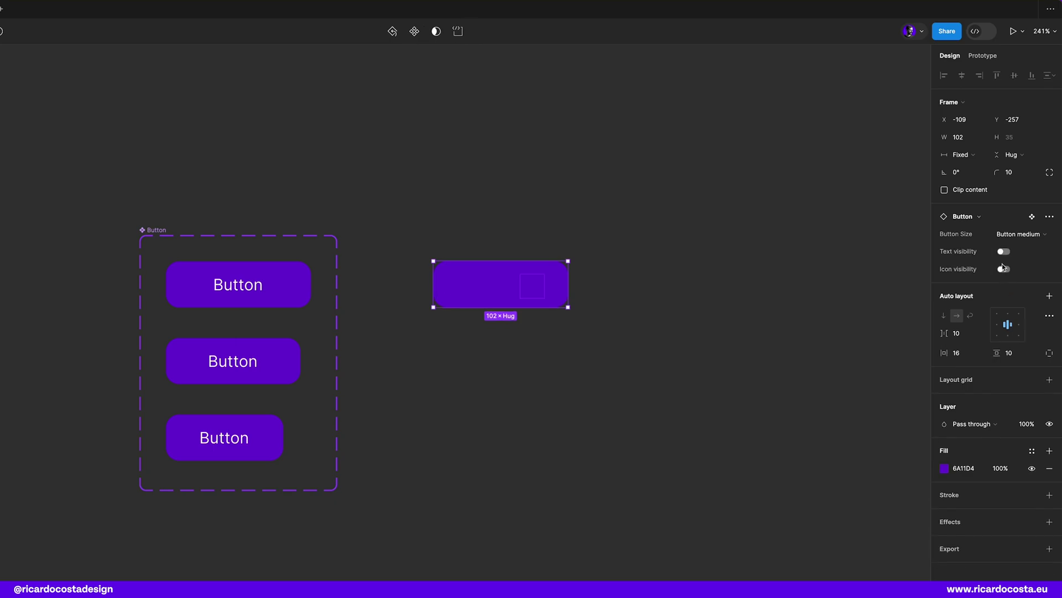
{"action": "left_click", "coordinate": [1004, 269]}
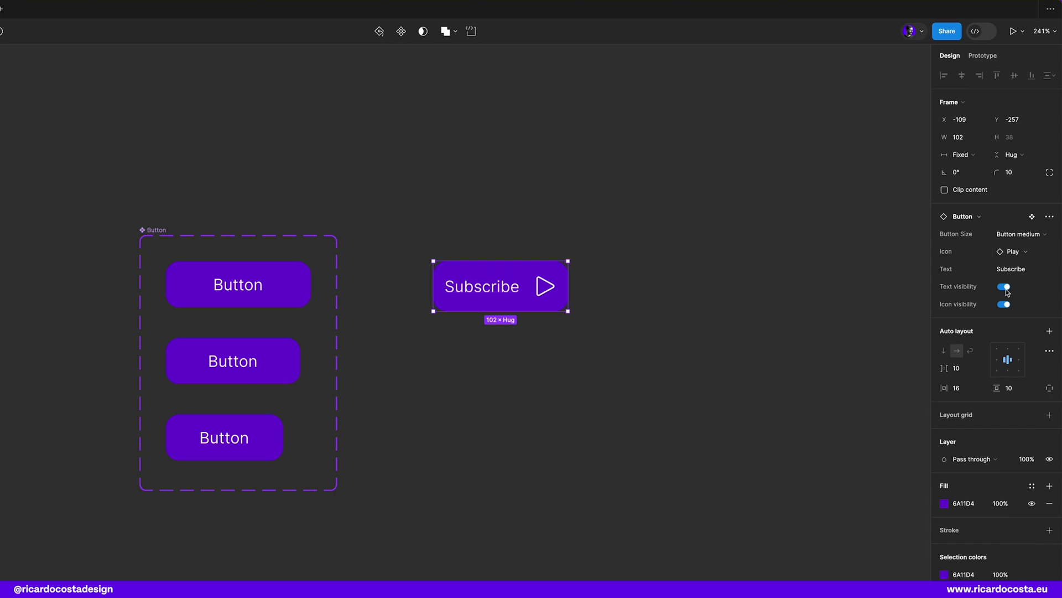
{"action": "left_click", "coordinate": [1006, 288]}
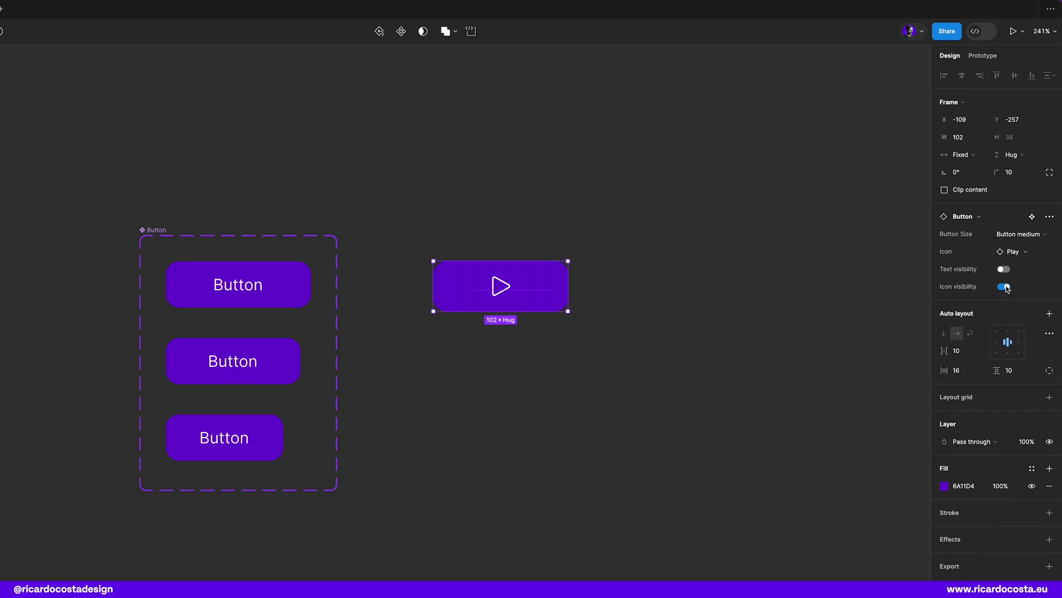
{"action": "left_click", "coordinate": [528, 416]}
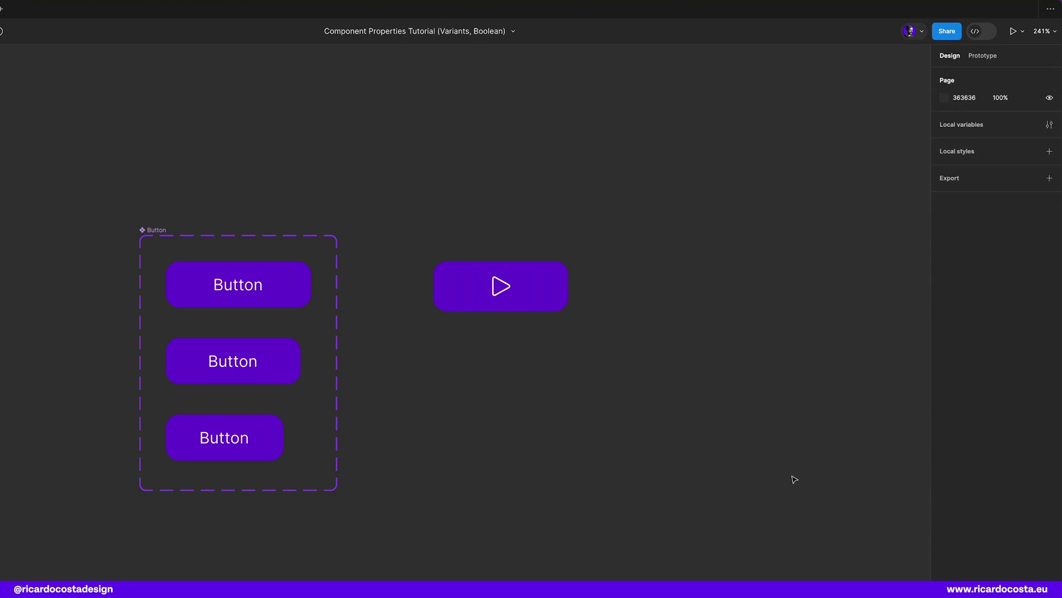